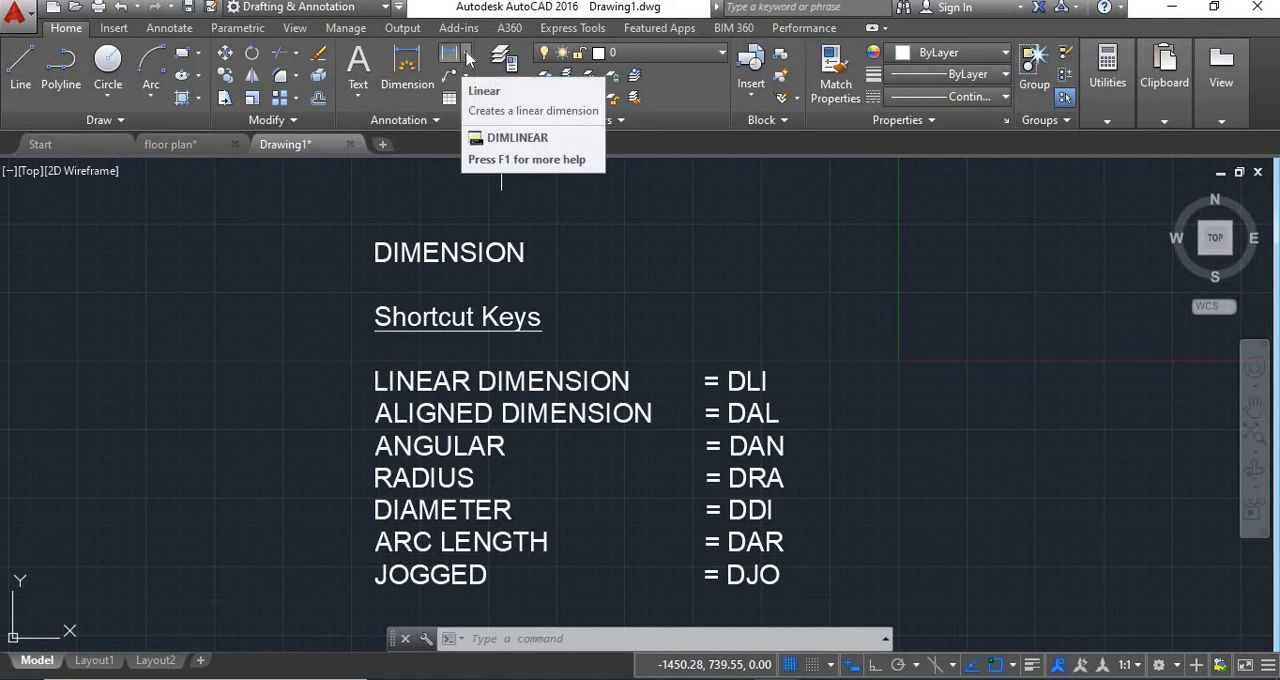
left_click(467, 59)
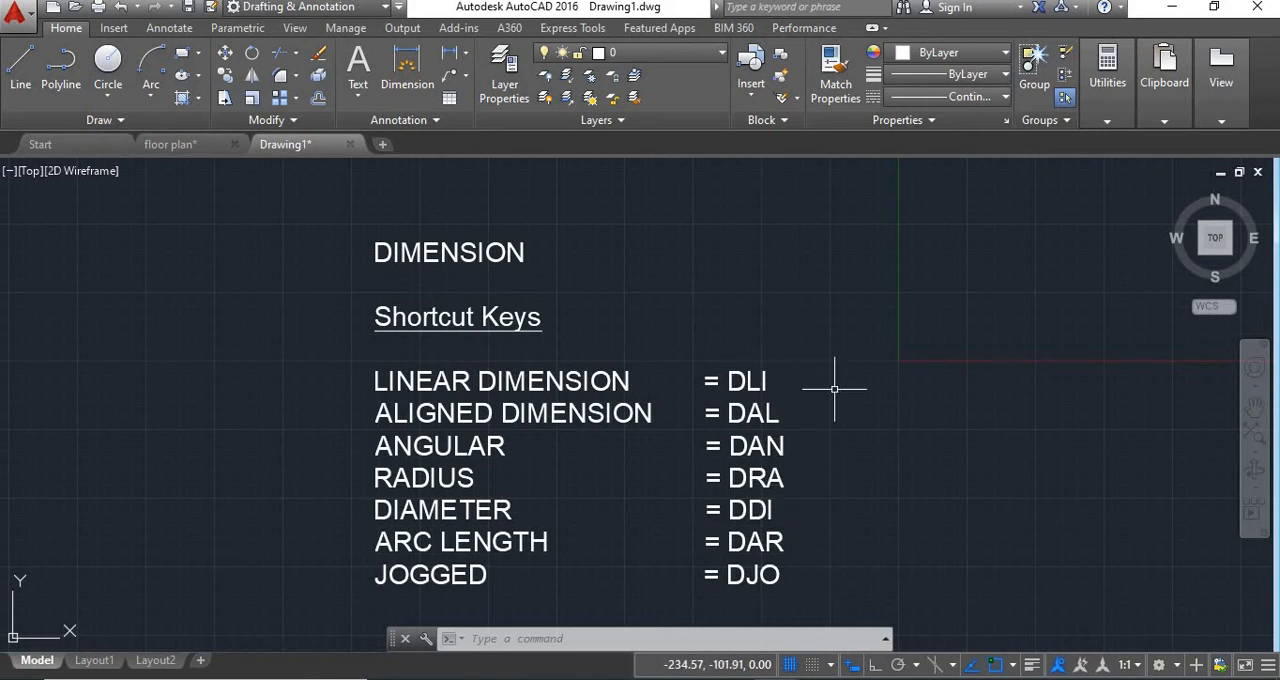
Draw a rectangle about 791 by 424 units beside the shortcut key list.
mouse_move(834, 389)
middle_mouse_down()
mouse_move(694, 346)
mouse_move(657, 354)
middle_mouse_up()
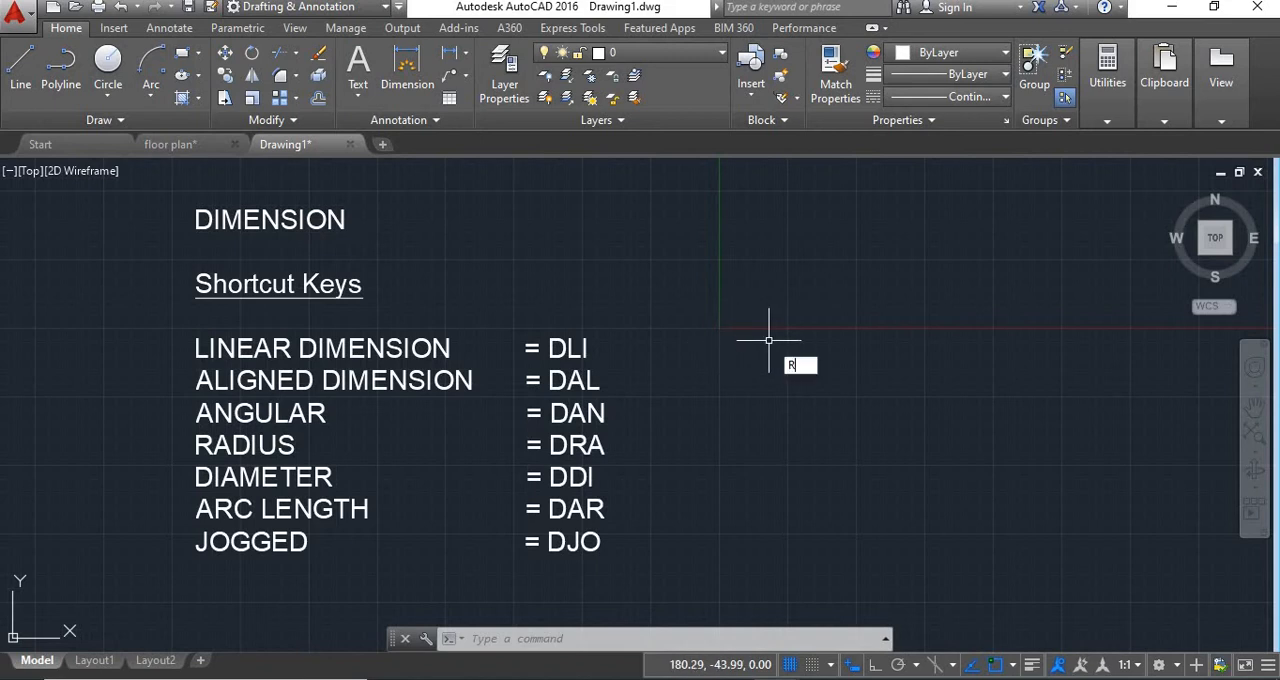
key("Return")
left_click(720, 266)
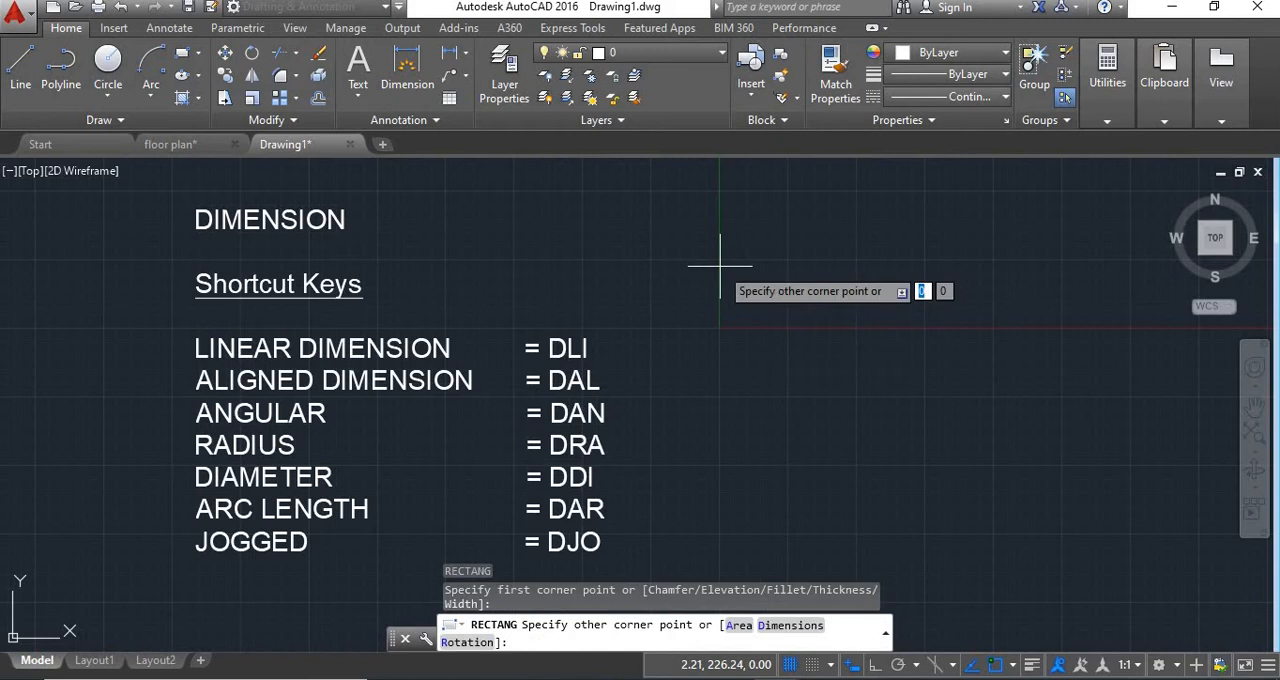
left_click(937, 377)
key("Return")
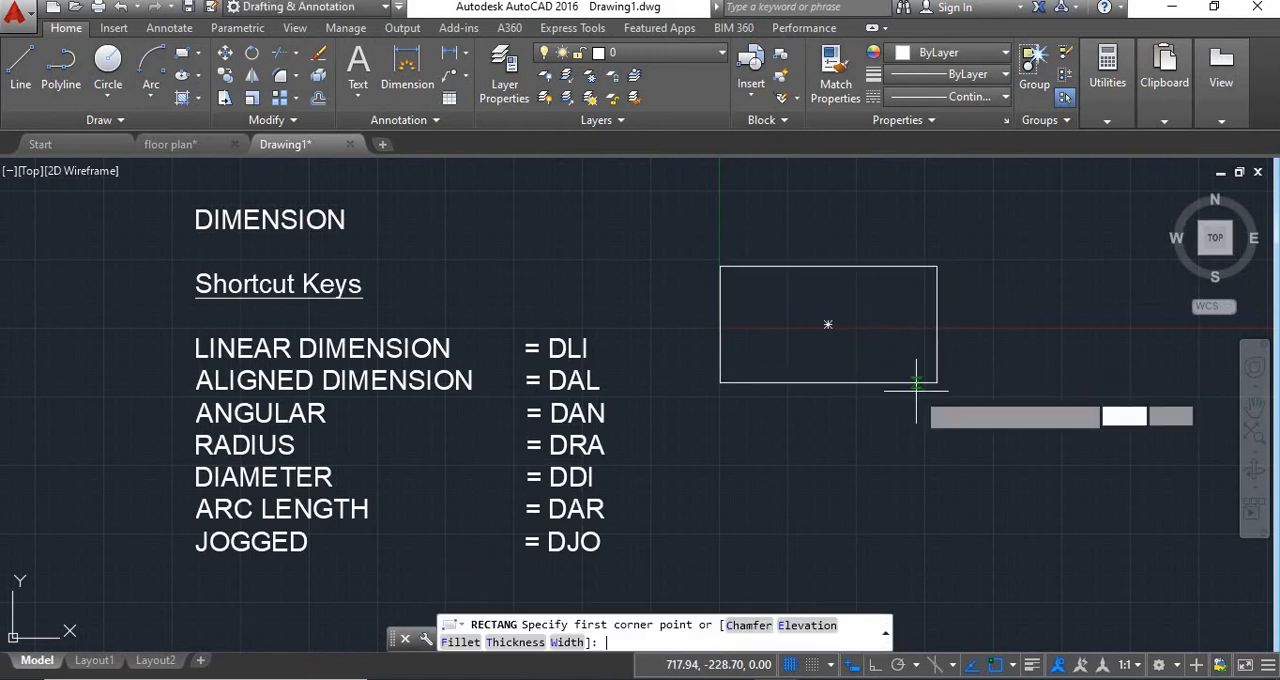
key("Escape")
Add a linear dimension for the rectangle's width, placed above its upper edge.
middle_click_drag(800, 254, 794, 277)
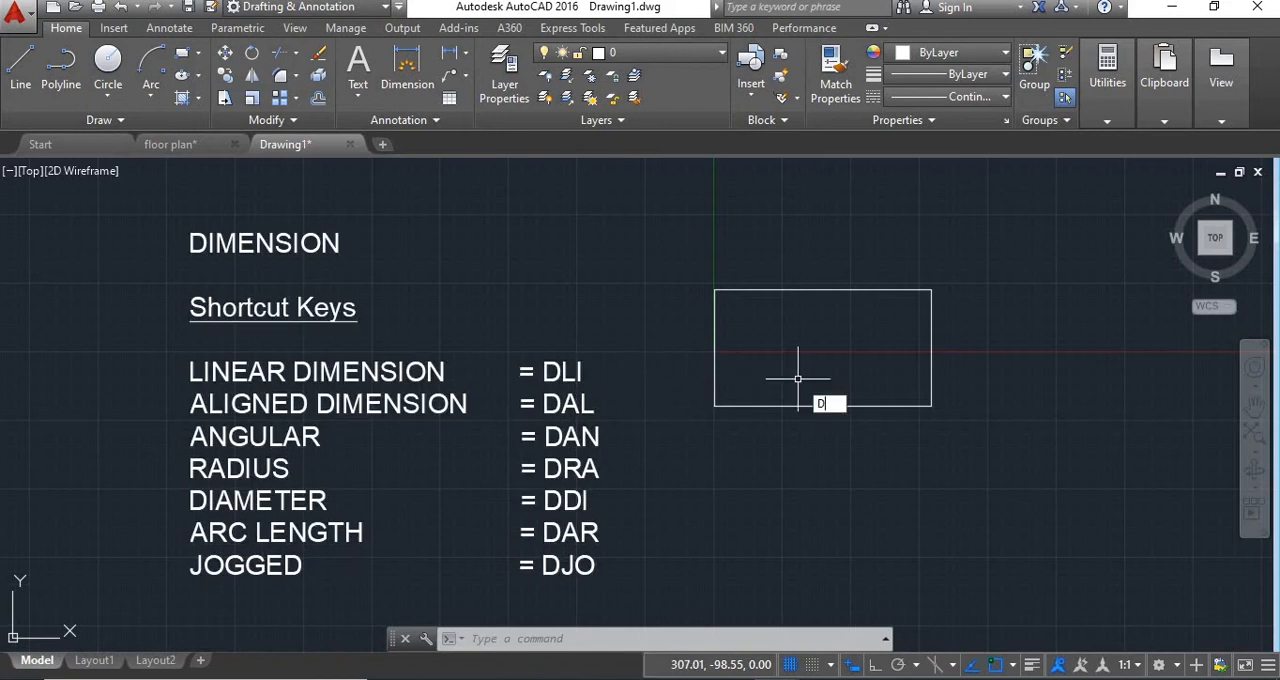
type("LI")
key("Return")
left_click(714, 290)
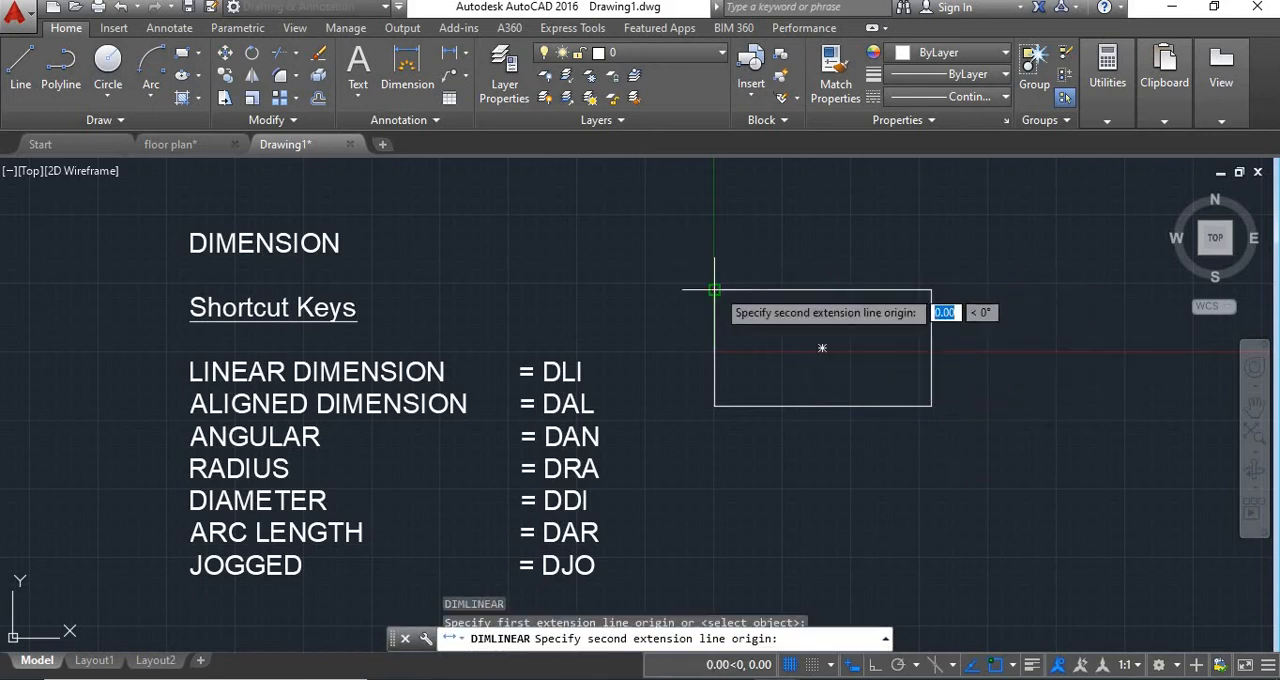
left_click(931, 290)
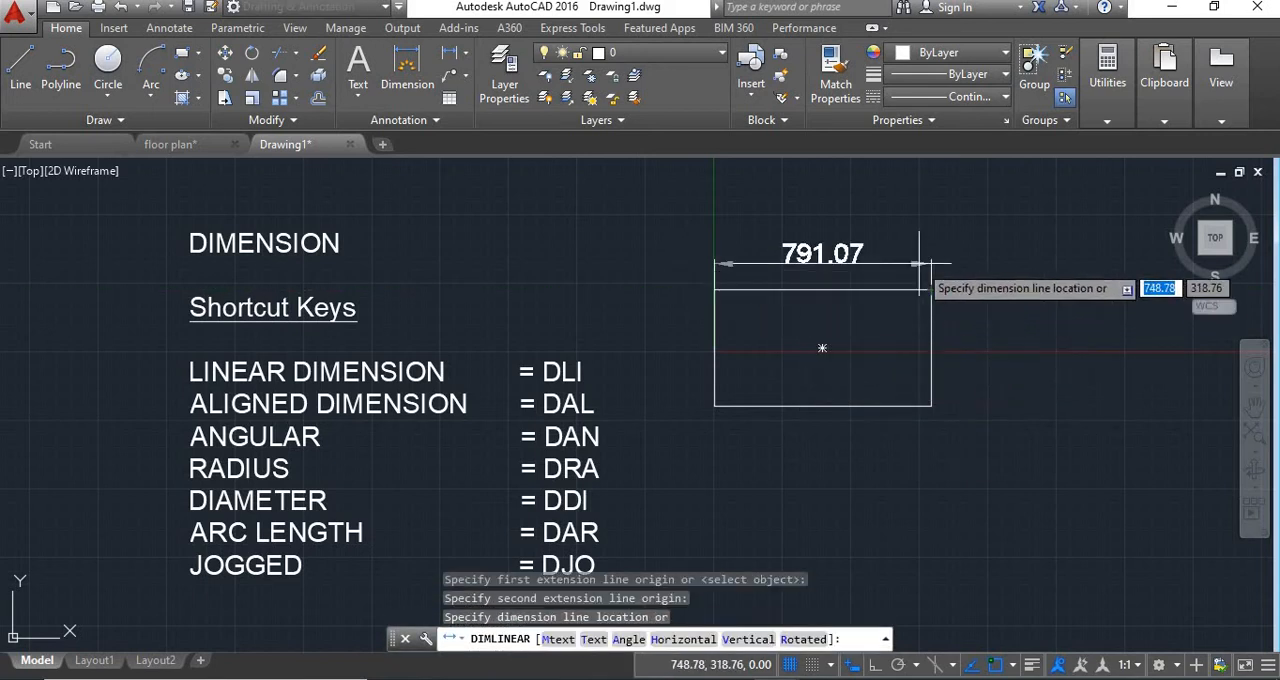
left_click(918, 263)
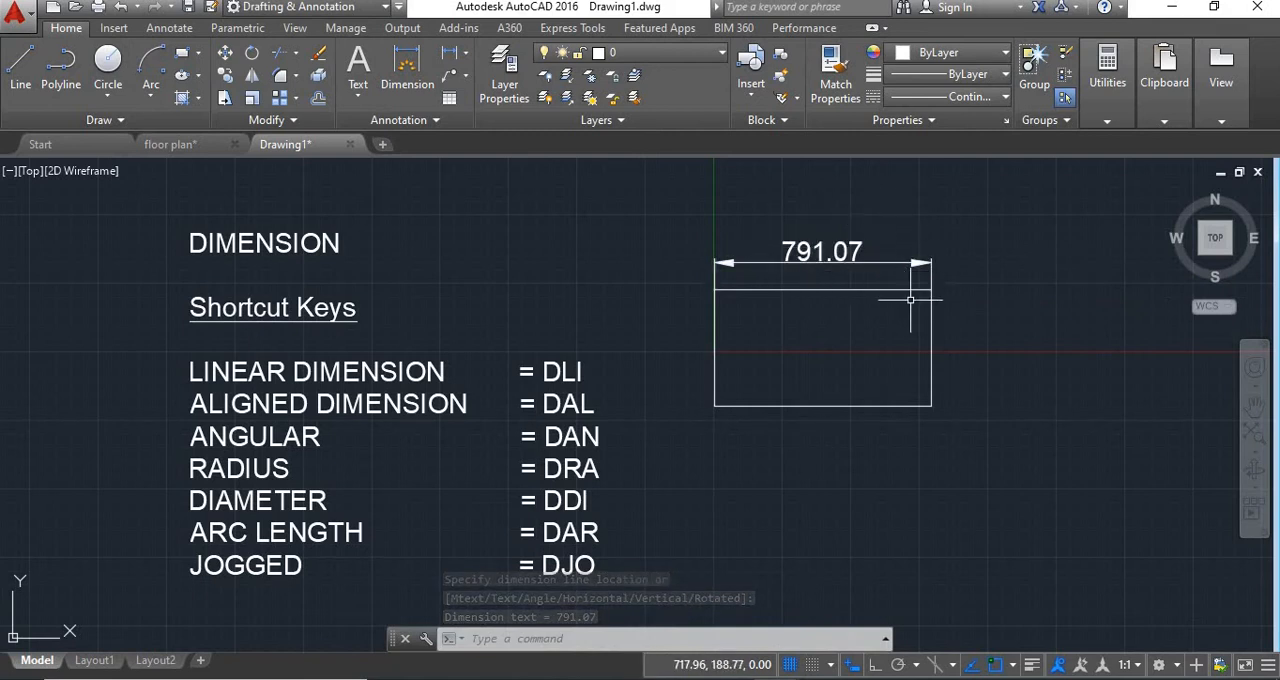
Add a linear dimension for the rectangle's height, placed outside its right edge.
key("space")
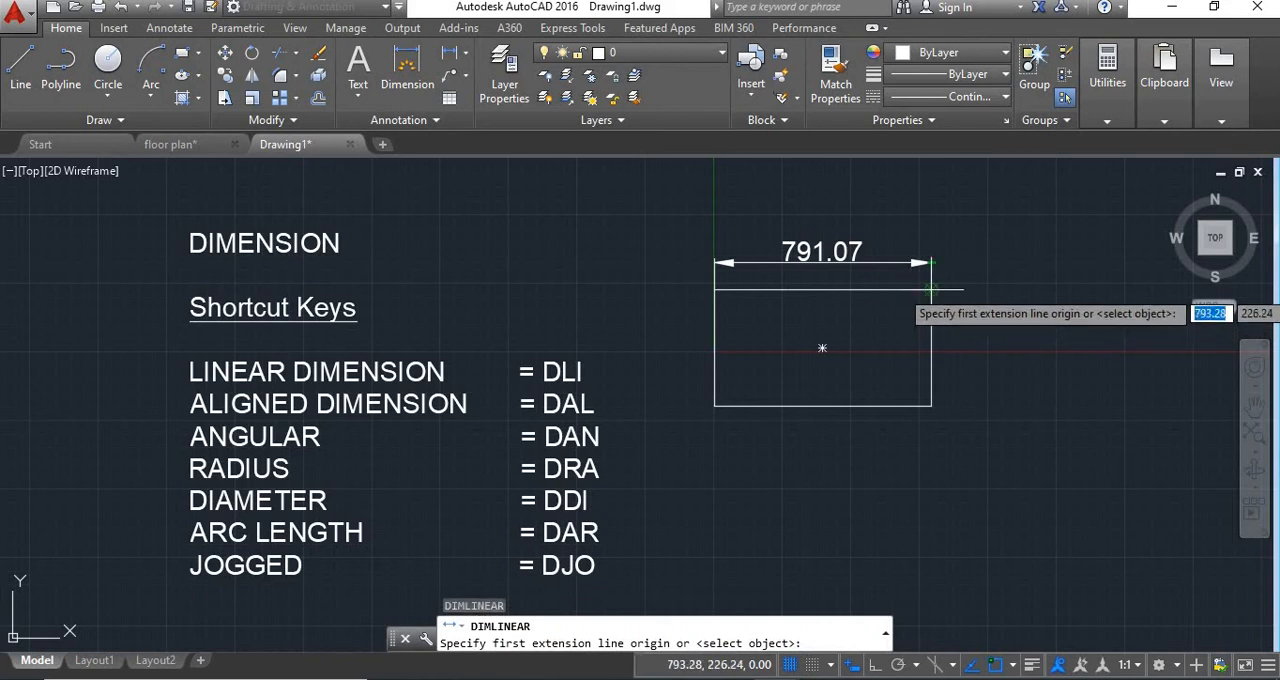
left_click(931, 289)
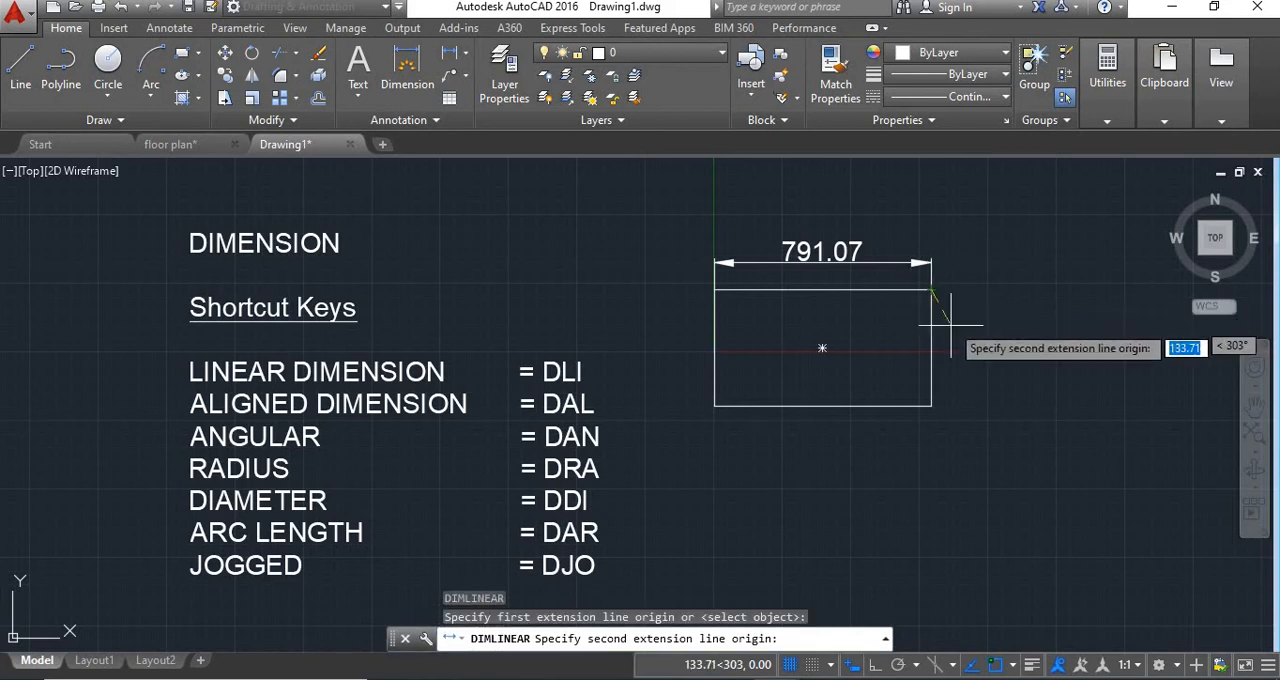
left_click(931, 405)
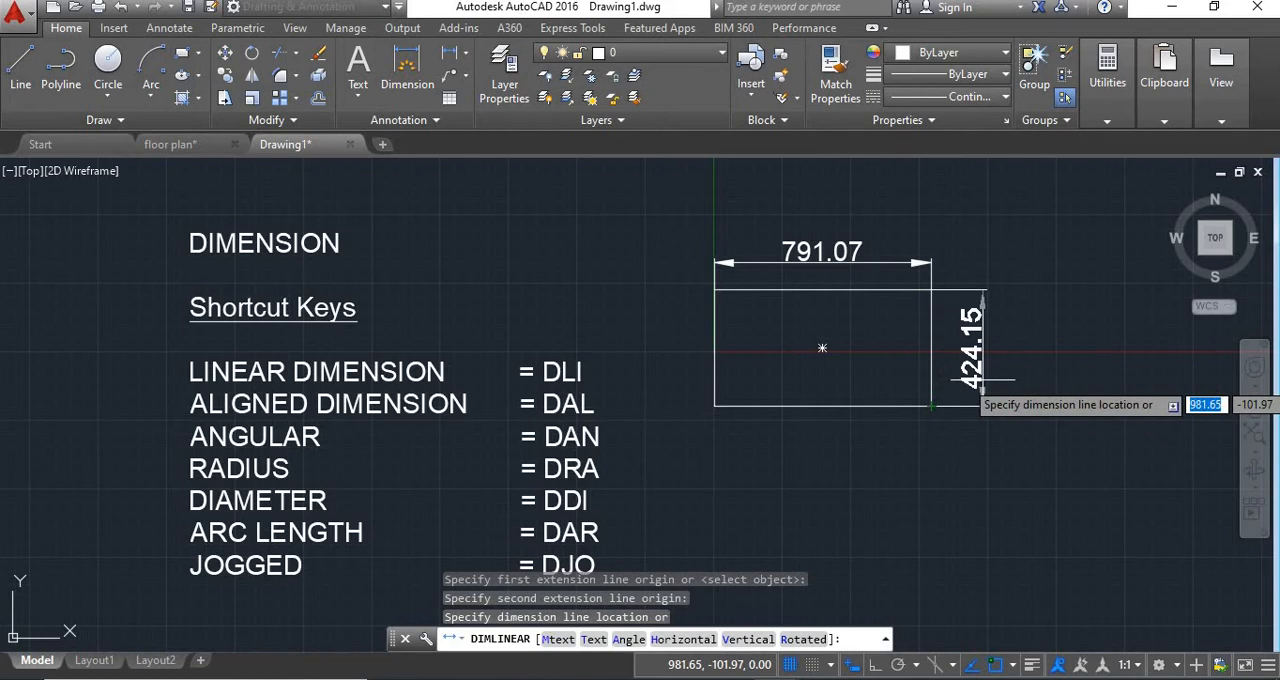
left_click(981, 390)
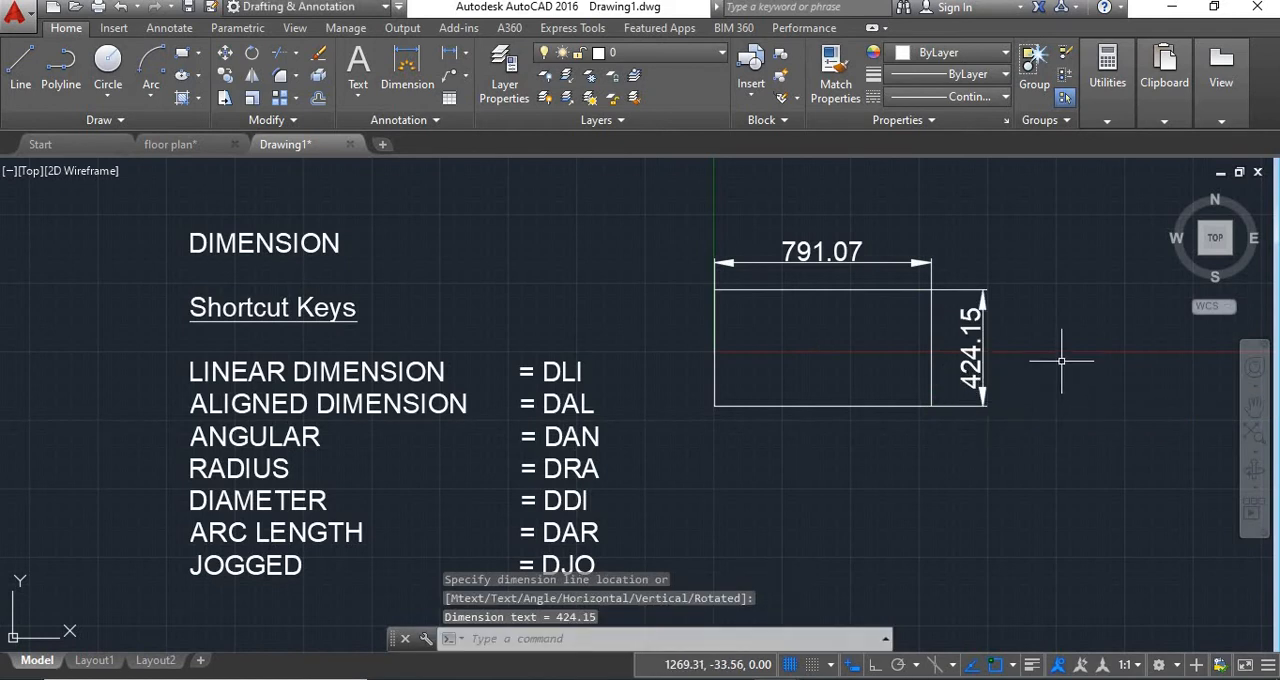
Draw a closed triangle of lines below the rectangle, with a base about 723, left side about 602 and sloping side about 946 units.
middle_click_drag(920, 440, 925, 398)
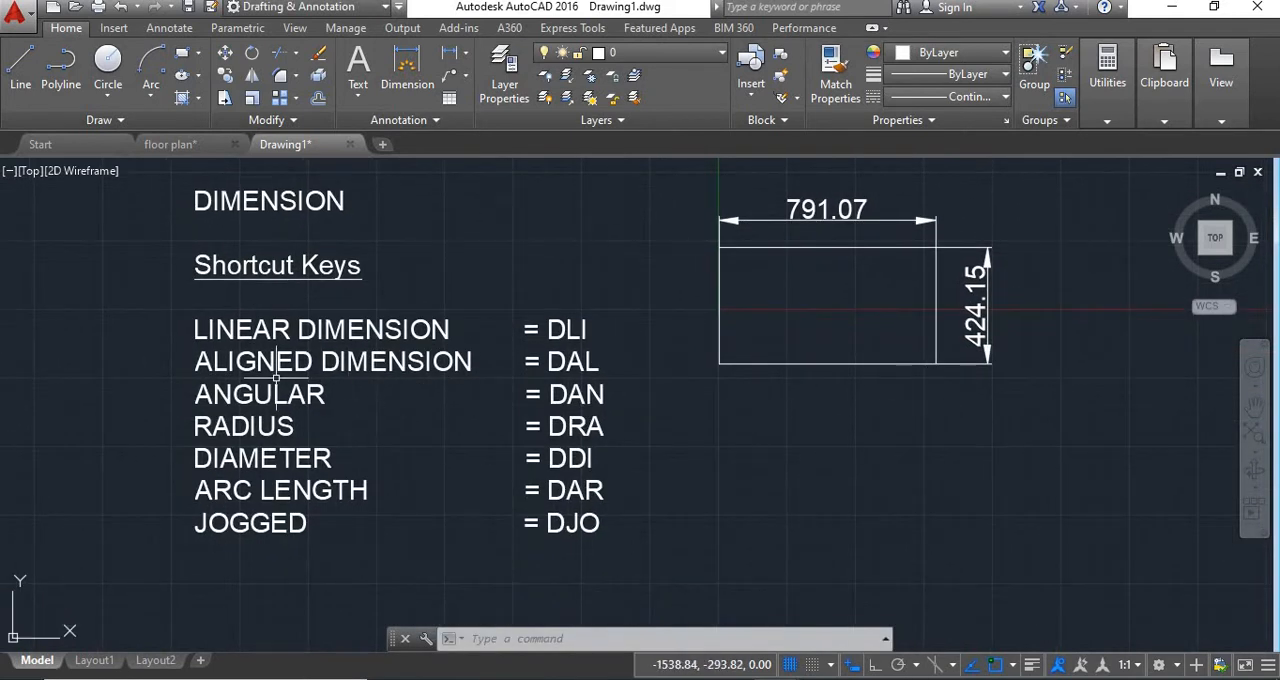
key("Return")
left_click(758, 415)
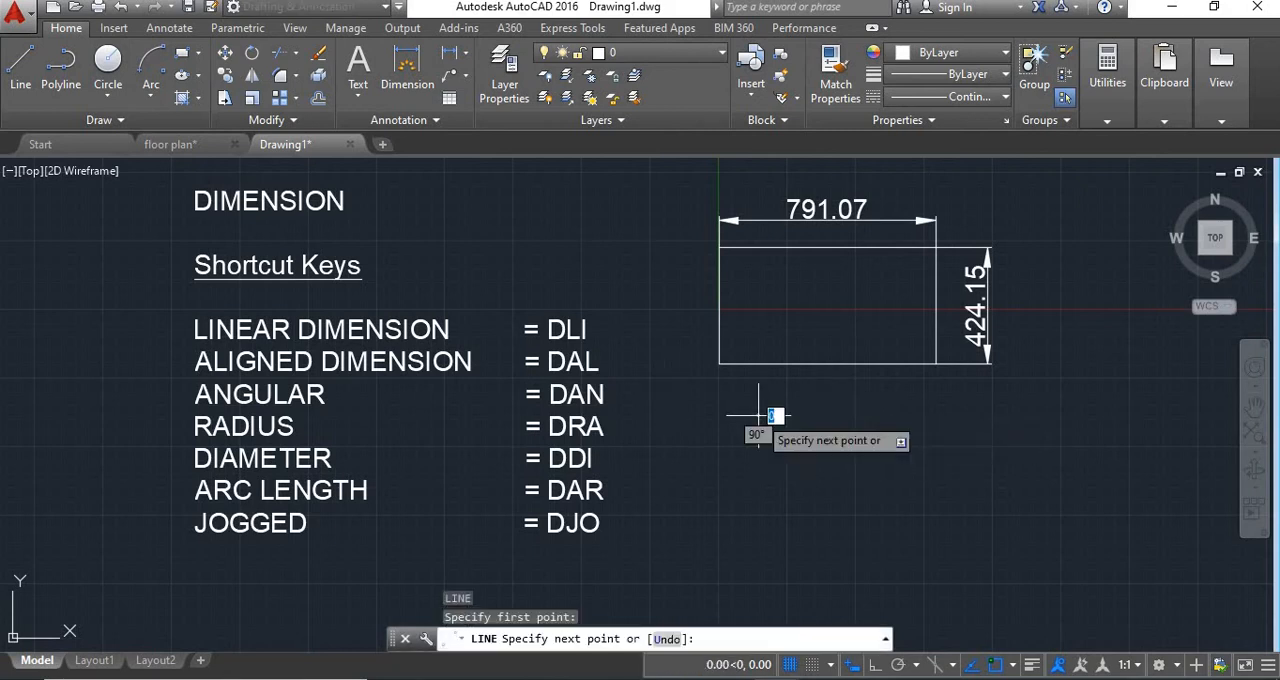
left_click(958, 578)
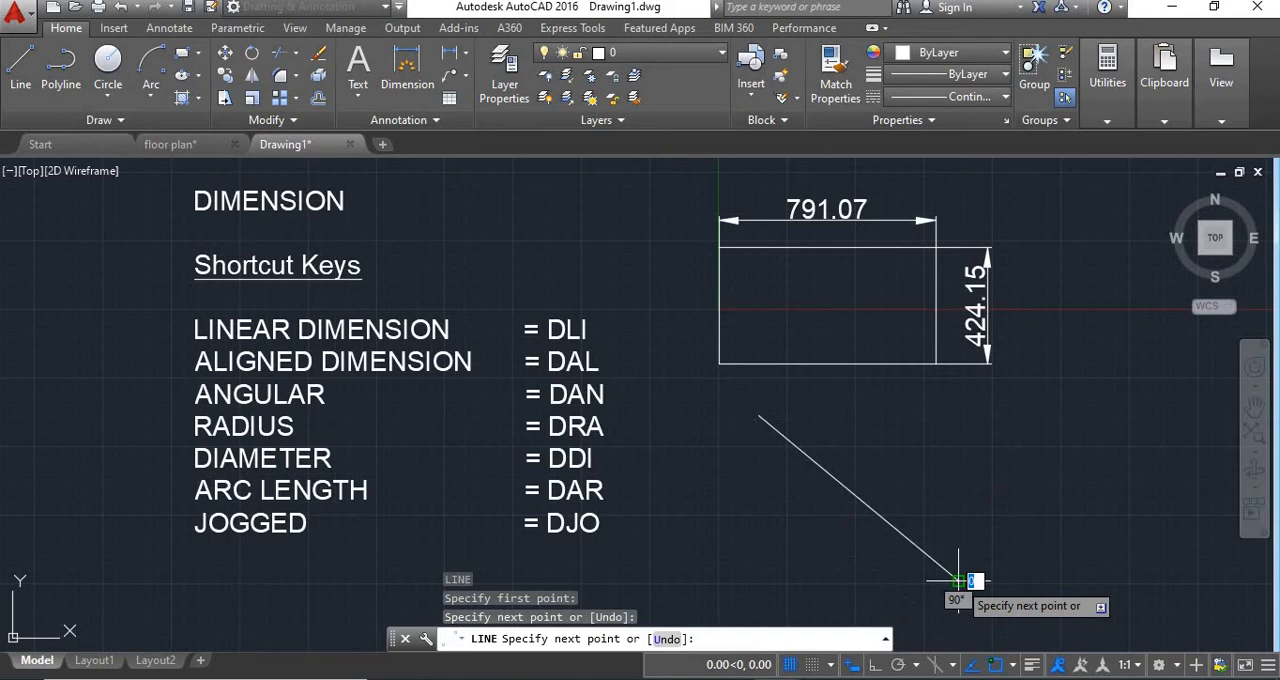
left_click(760, 580)
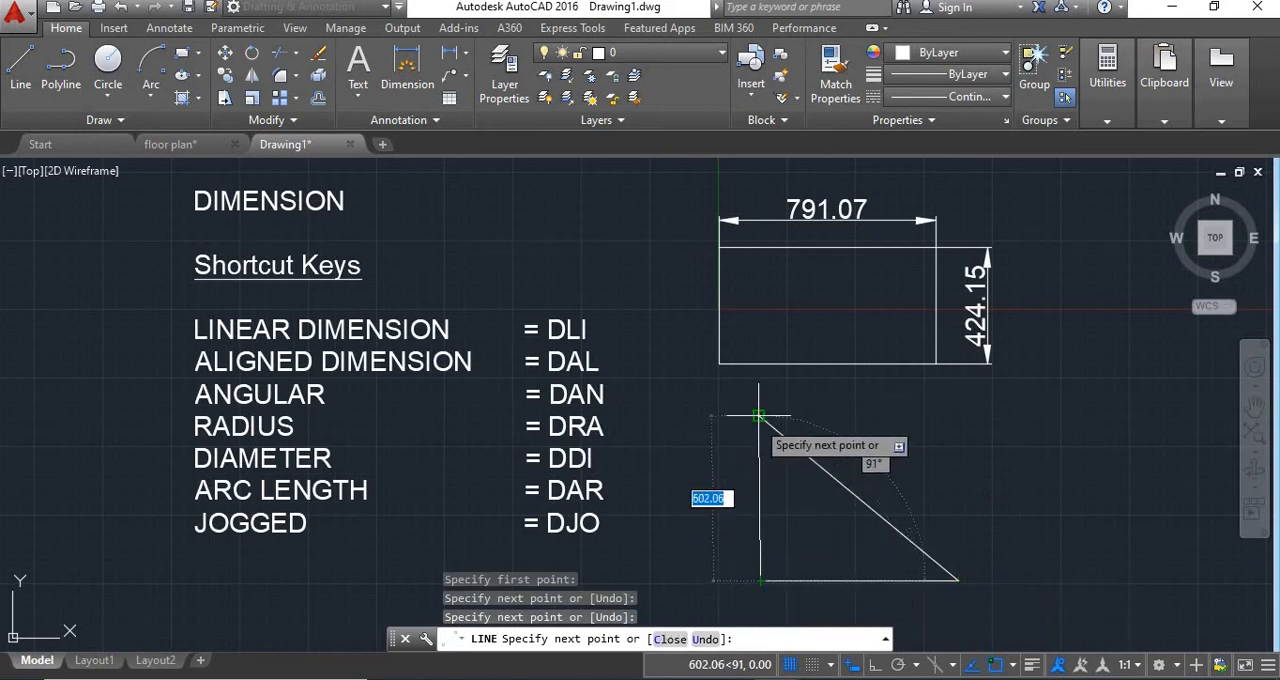
left_click(759, 415)
key("Return")
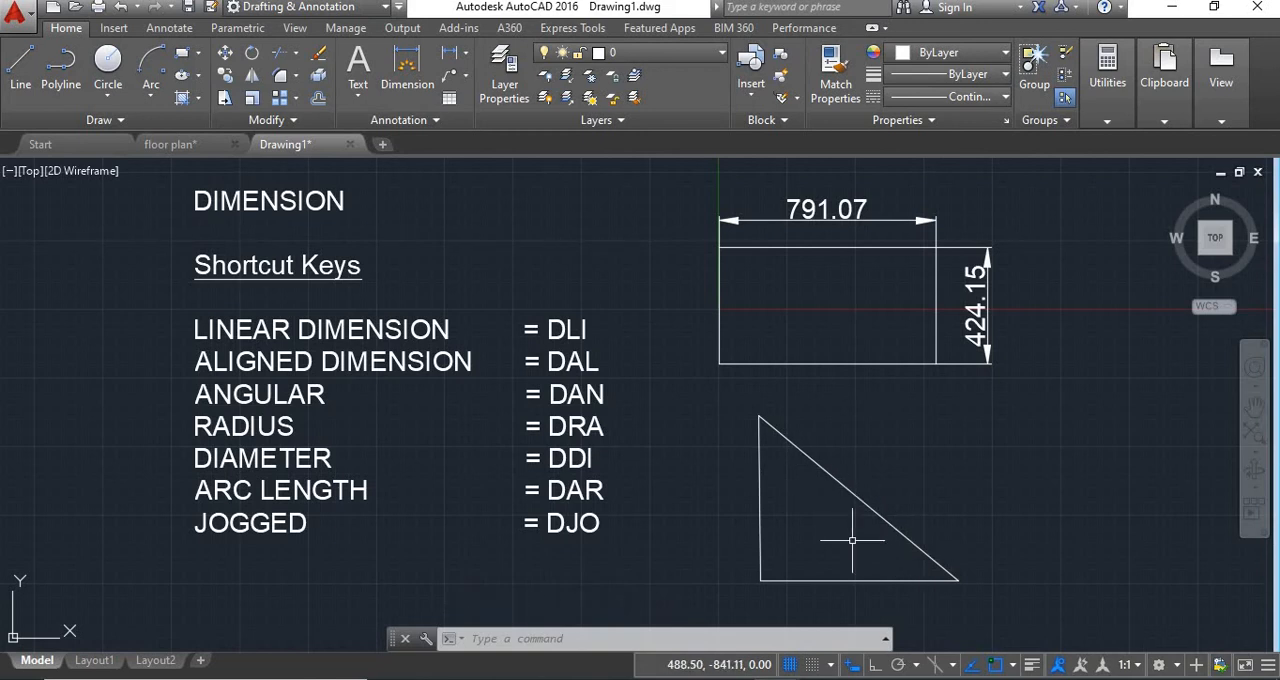
Add an aligned dimension to the triangle's sloping side, placed outside the triangle.
type("AL")
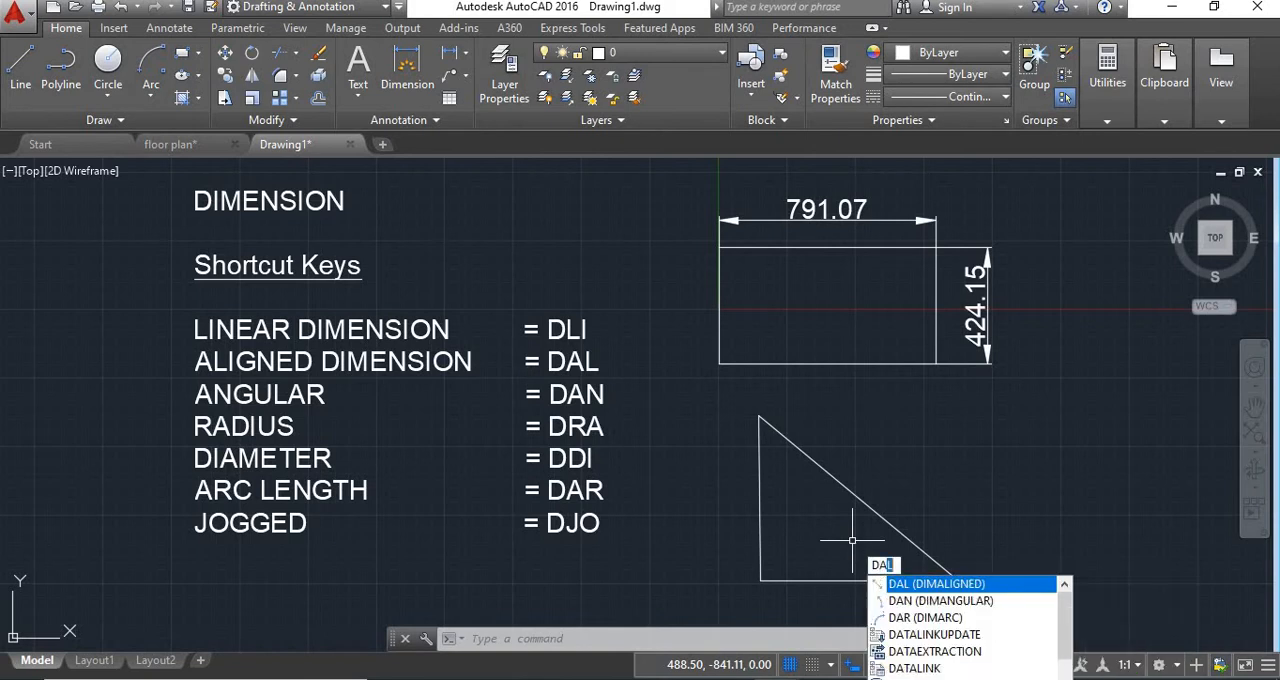
key("Return")
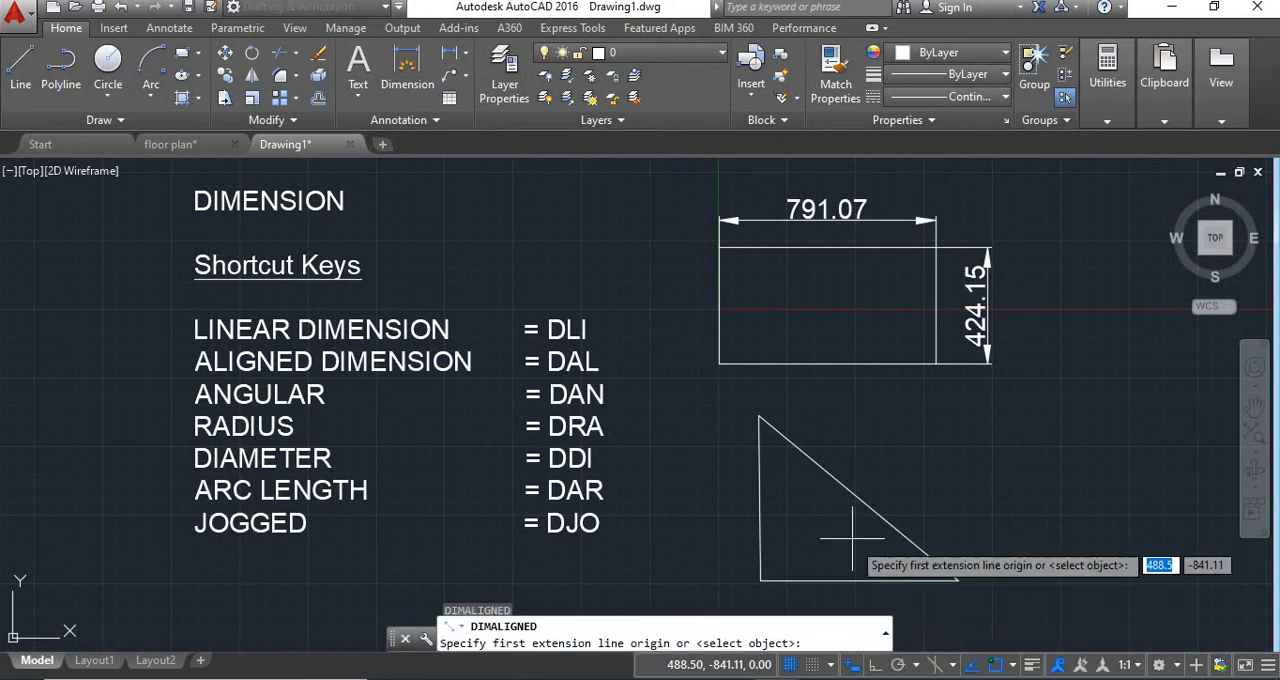
left_click(759, 415)
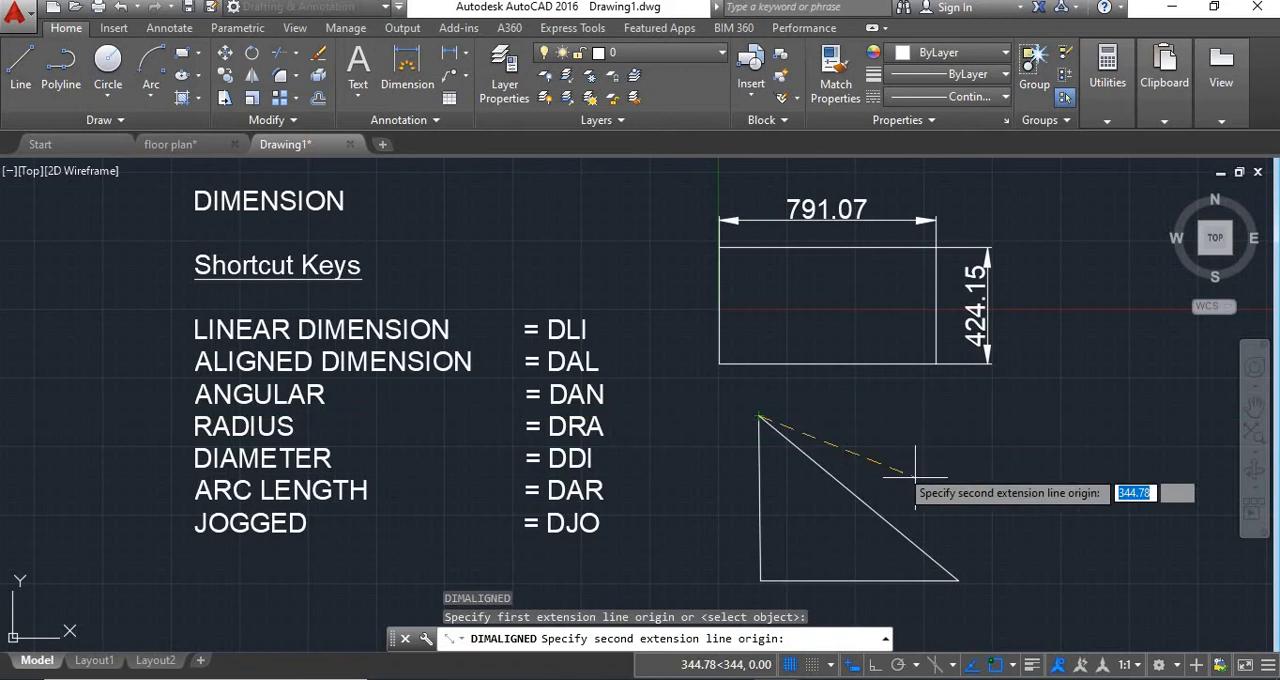
left_click(958, 580)
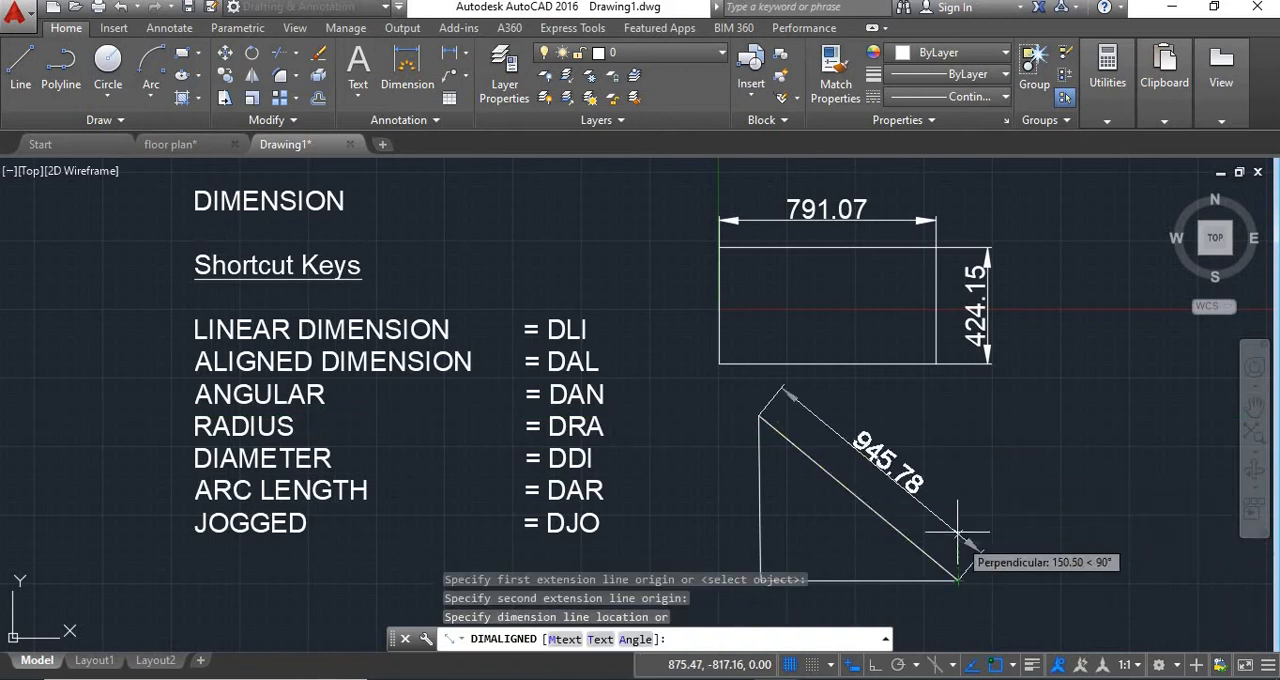
left_click(953, 530)
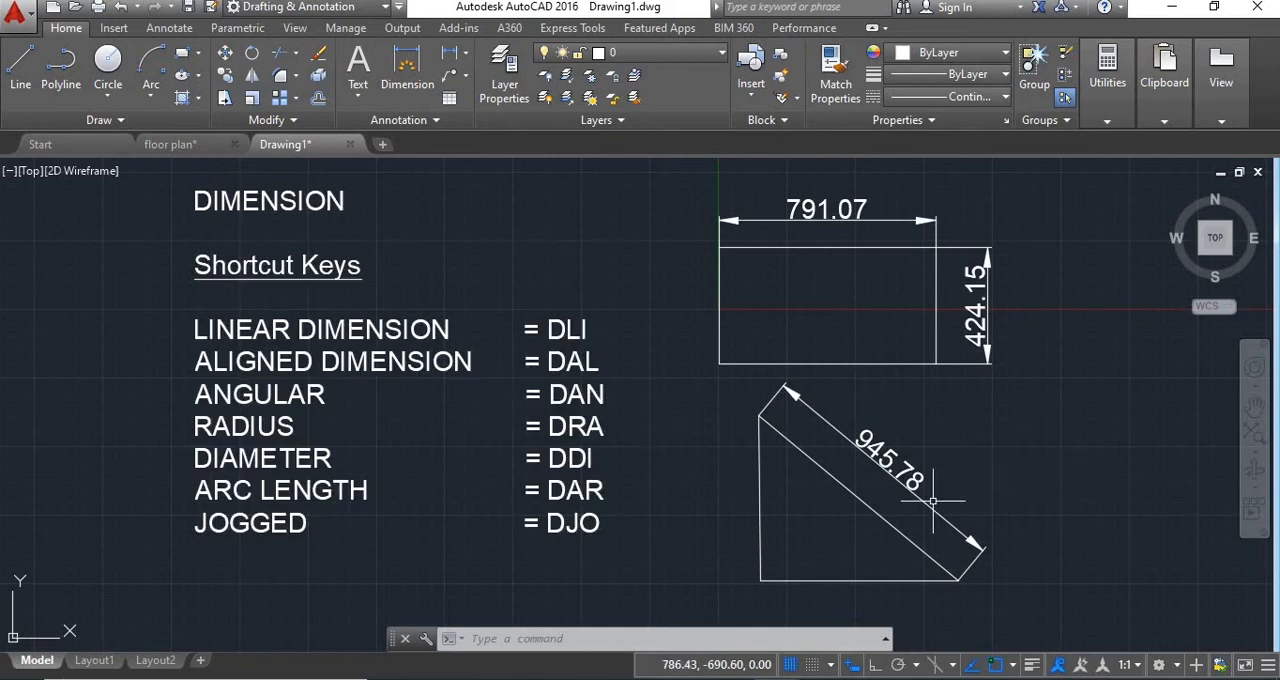
Add an angular dimension between the triangle's left side and base, with the arc inside the triangle.
middle_click_drag(804, 518, 787, 492)
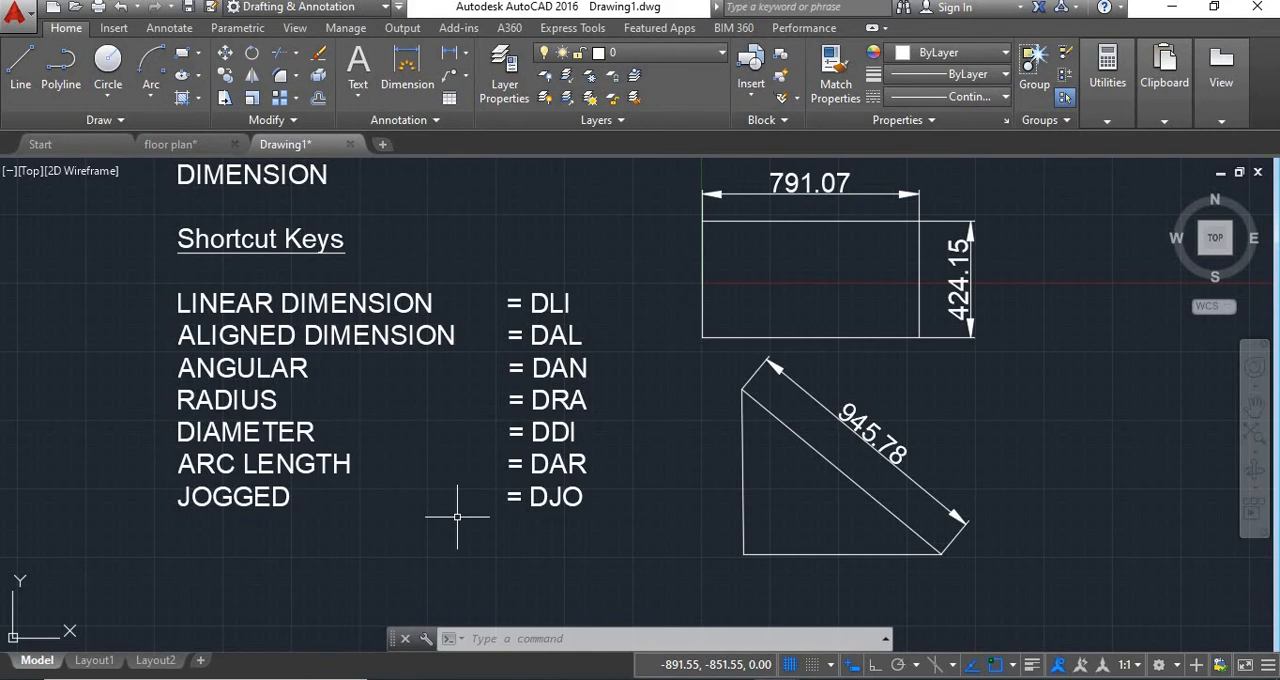
type("DA")
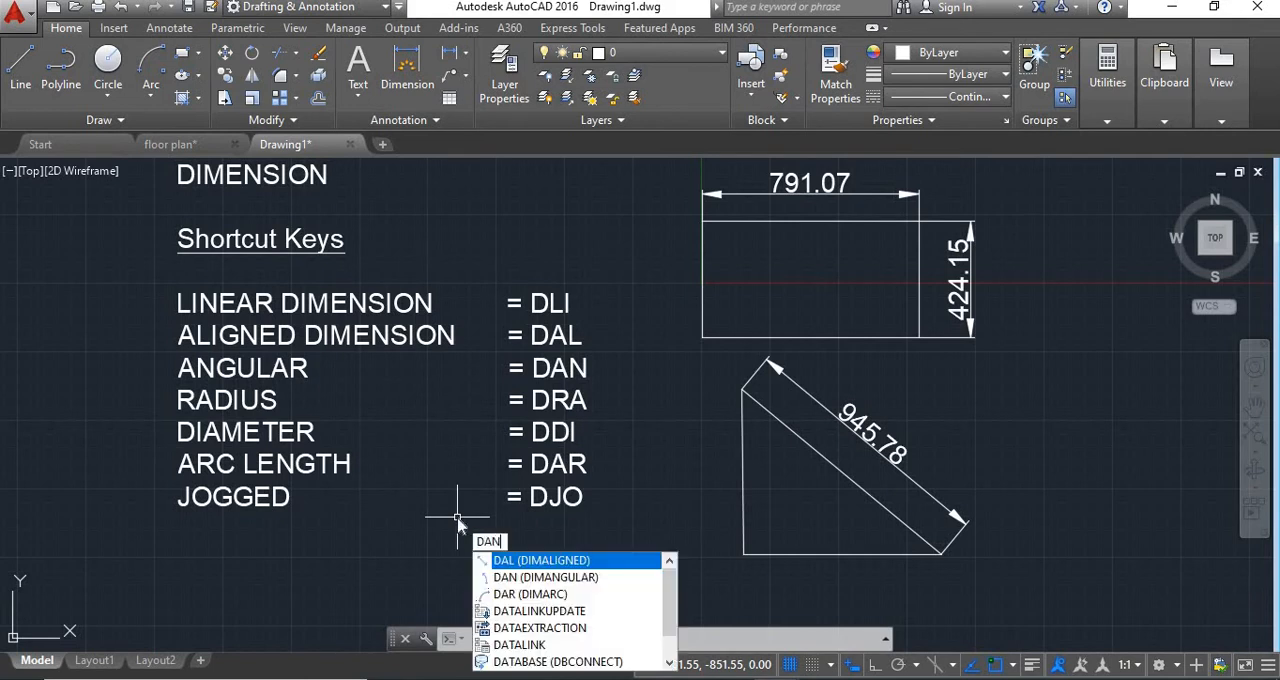
type("N")
key("Return")
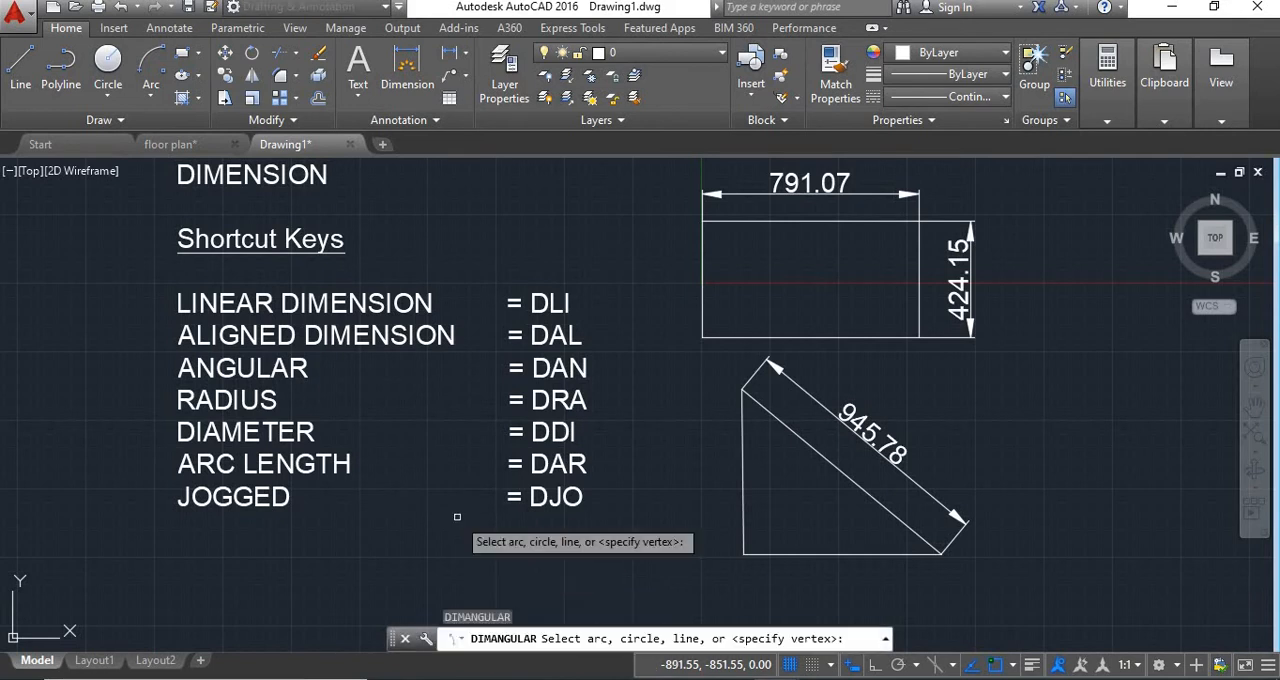
left_click(746, 528)
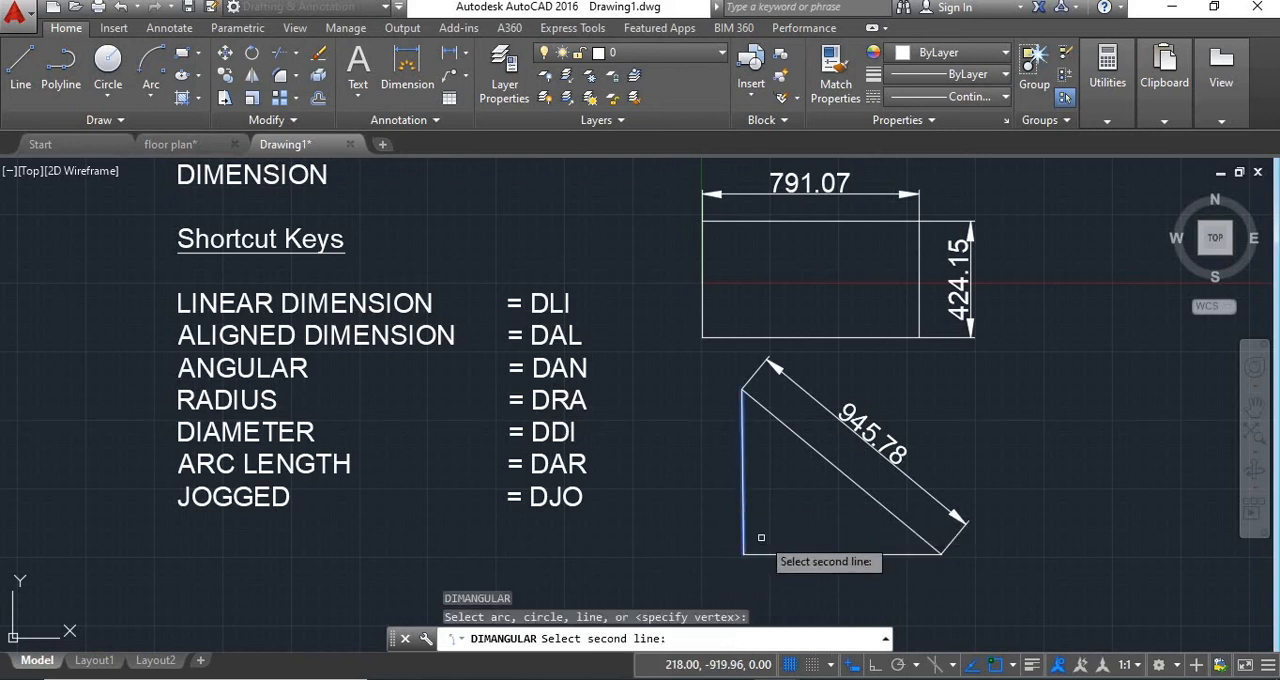
left_click(759, 552)
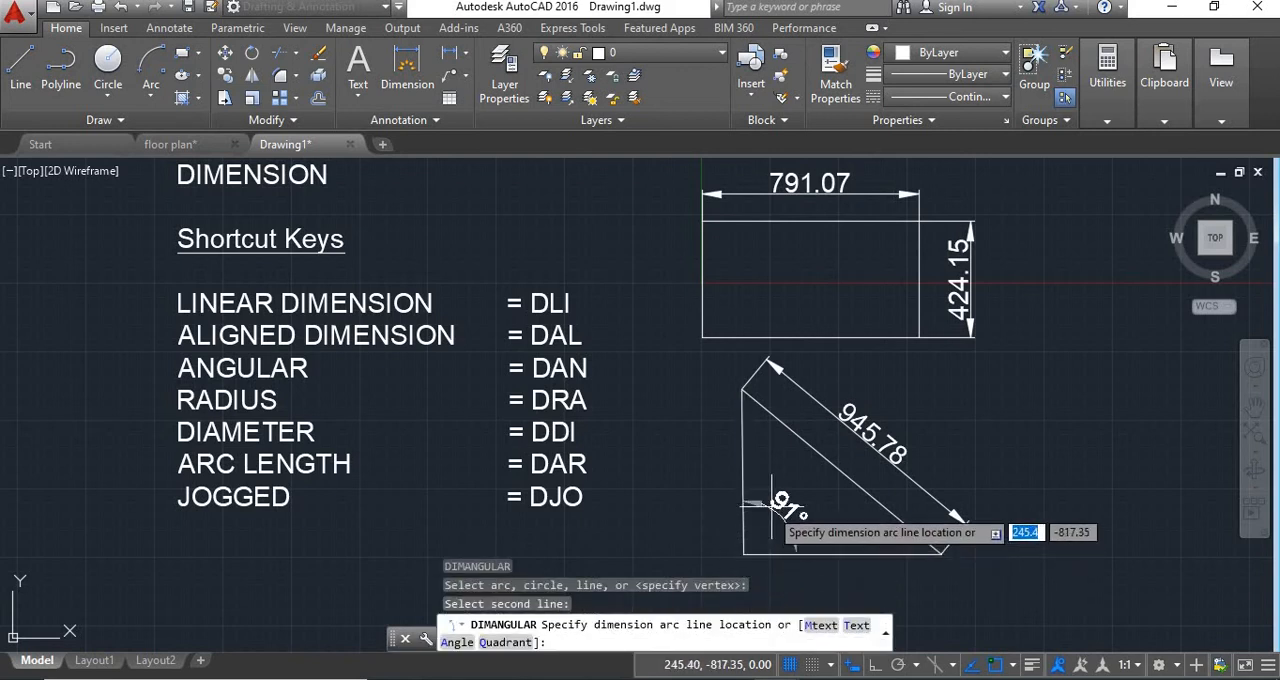
left_click(798, 510)
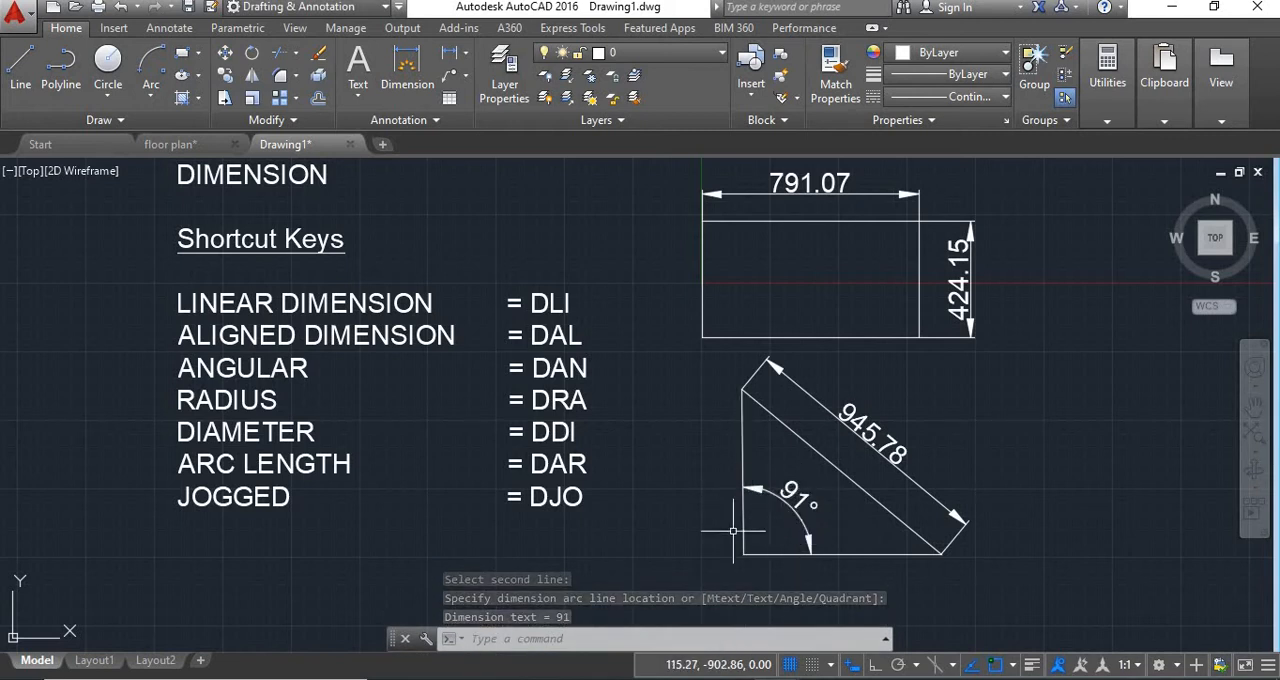
Add an angular dimension inside the rectangle's lower-left corner, between its left and lower edges.
key("ctrl+z")
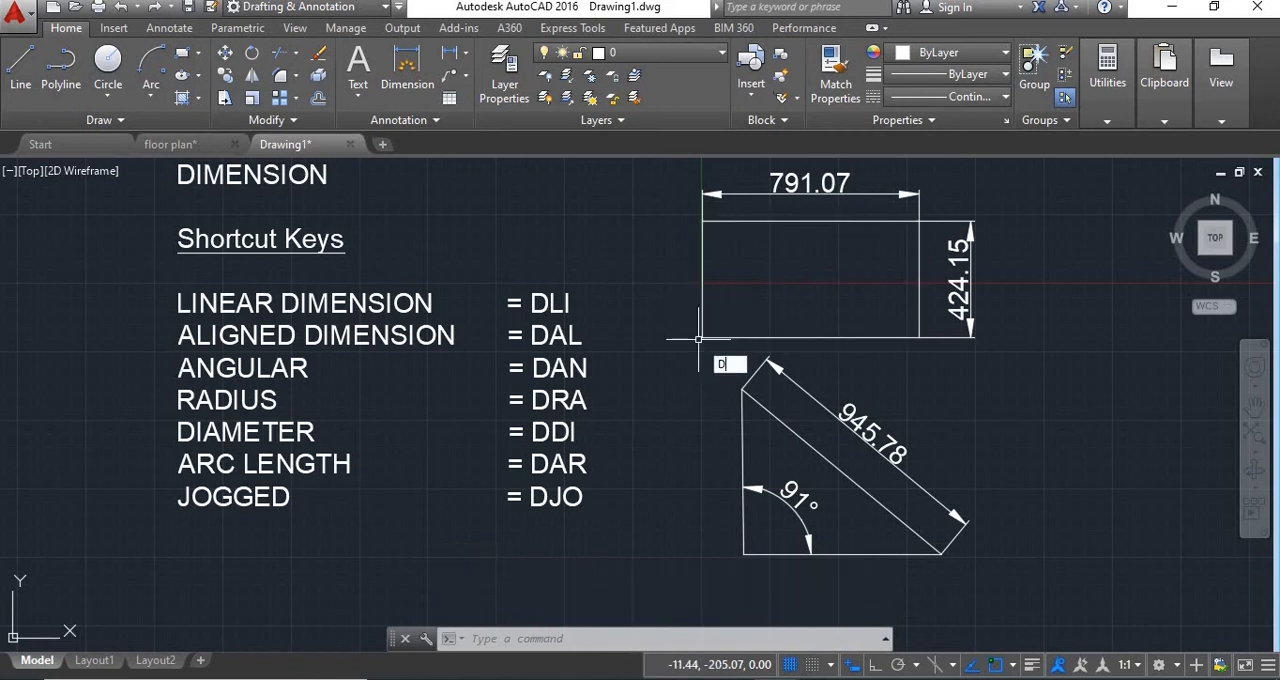
key("Return")
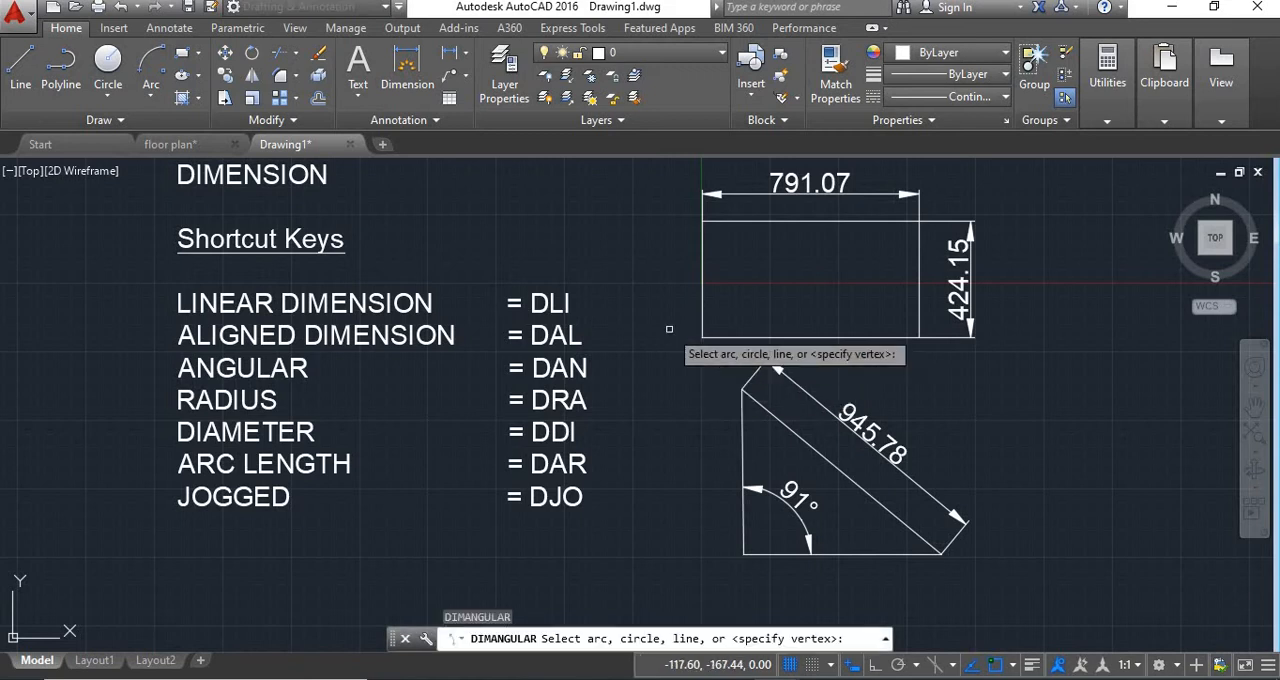
left_click(703, 301)
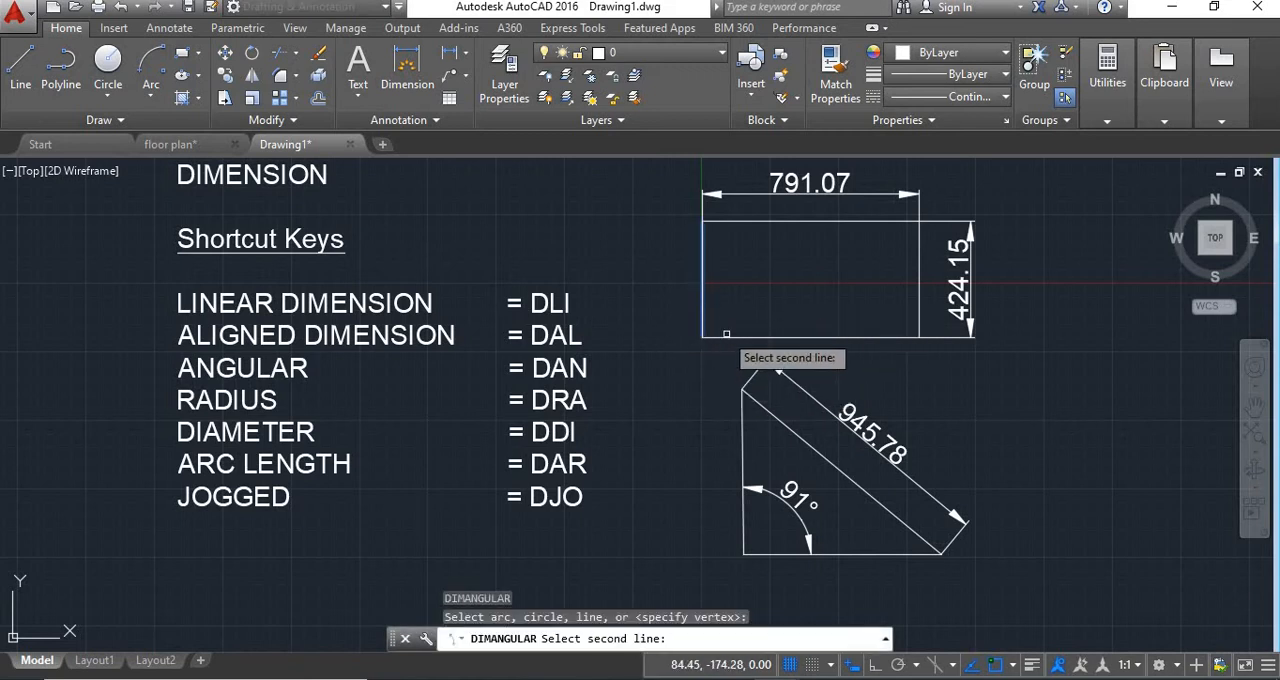
left_click(727, 339)
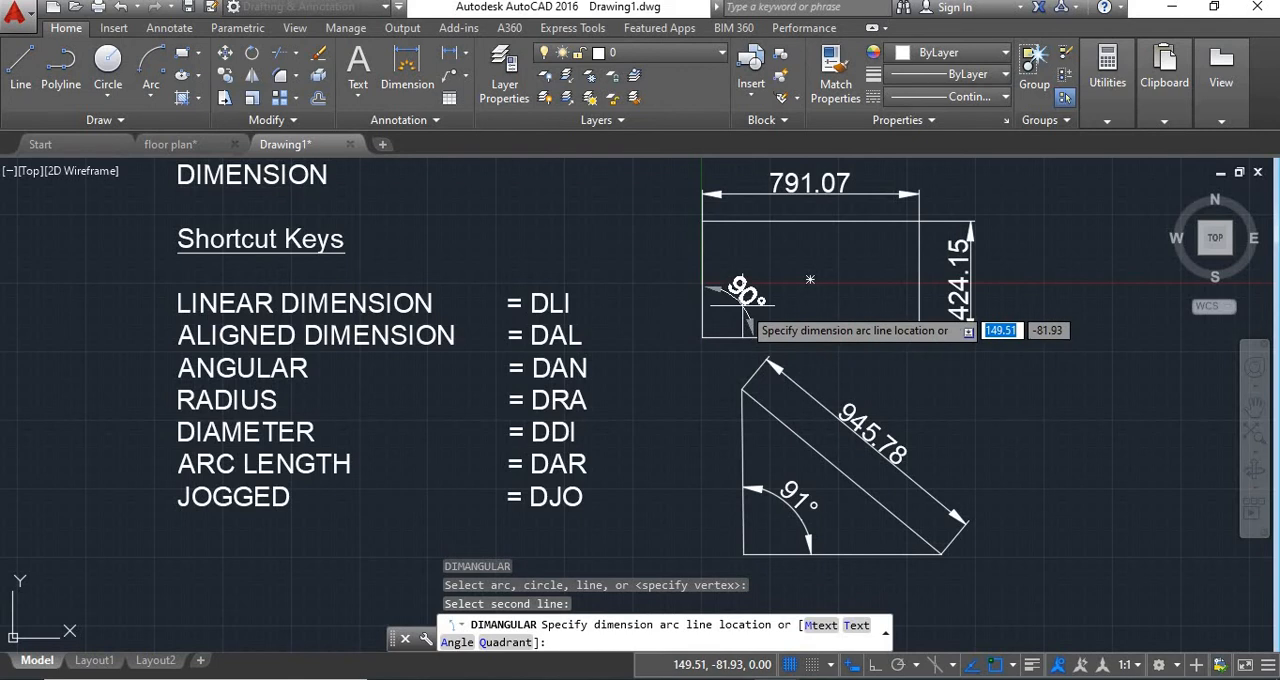
left_click(742, 305)
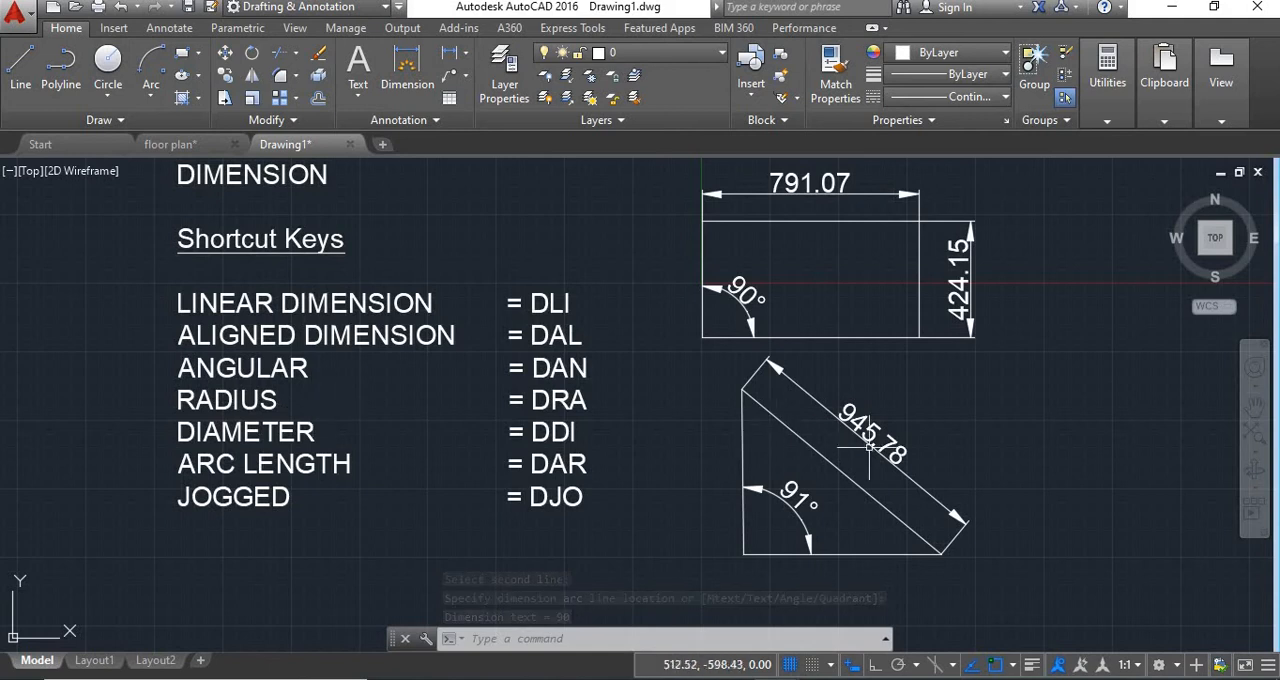
Draw a circle with a radius of about 380 units beside the triangle's sloping side.
scroll(1037, 451, "down", 3)
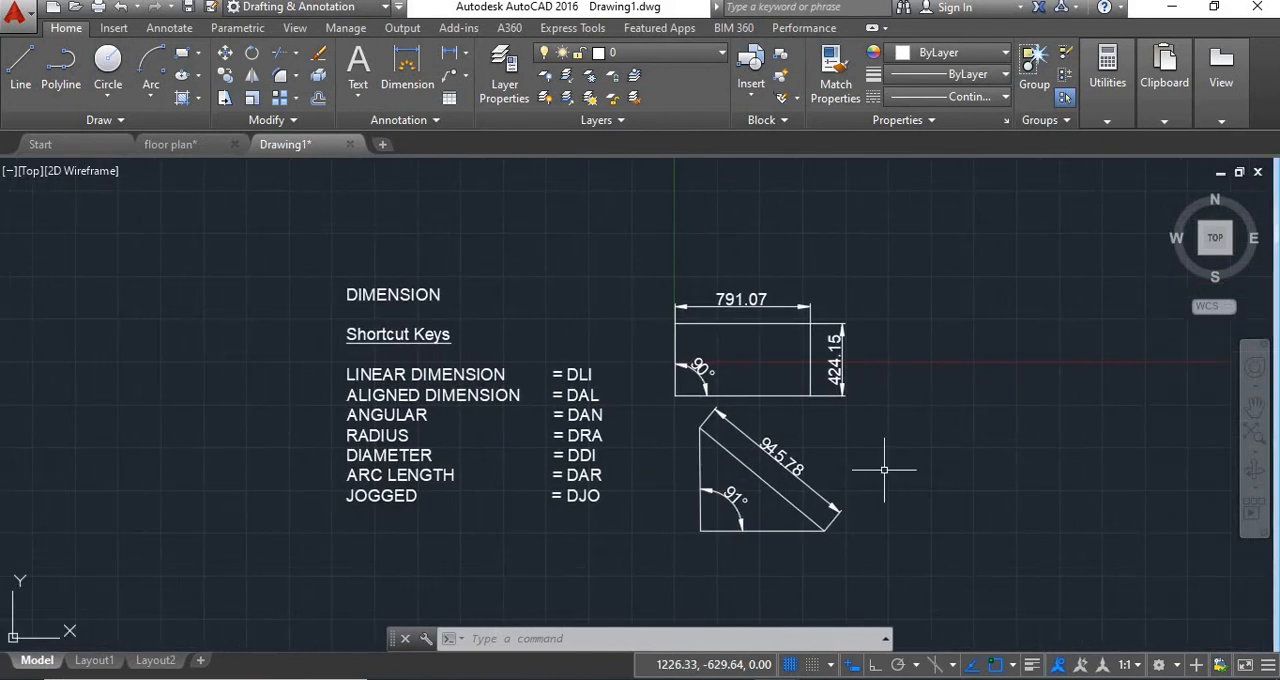
key("Return")
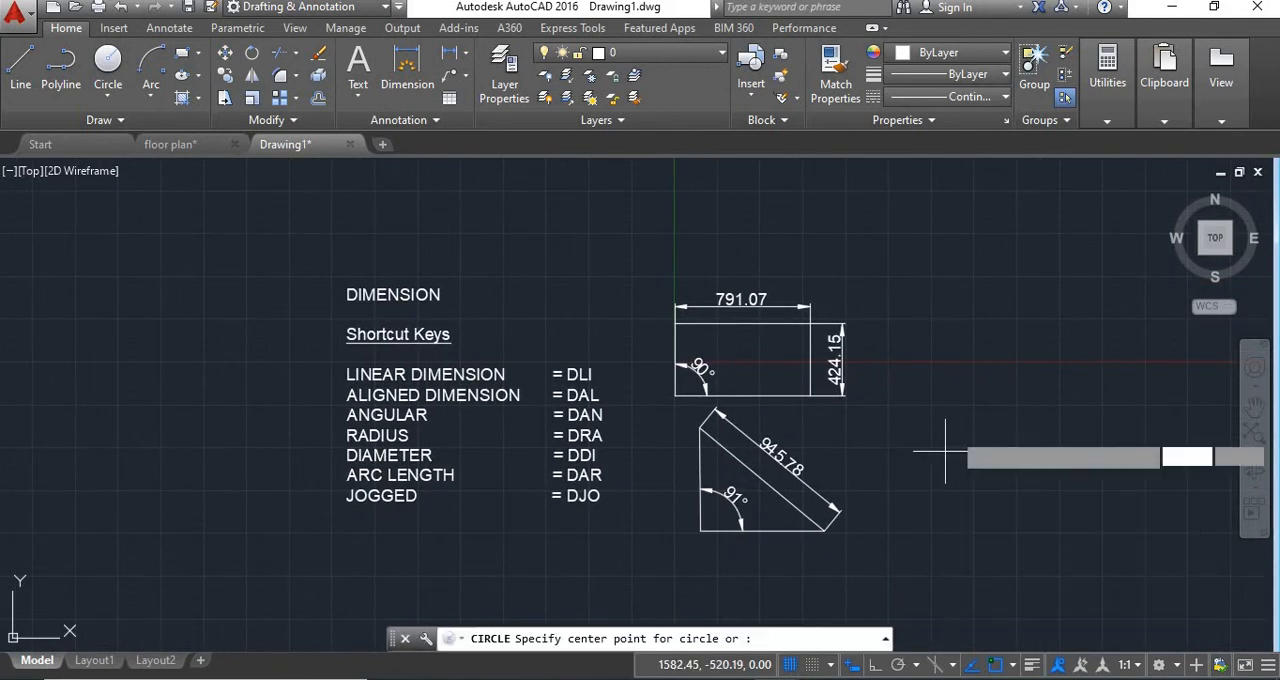
left_click(930, 448)
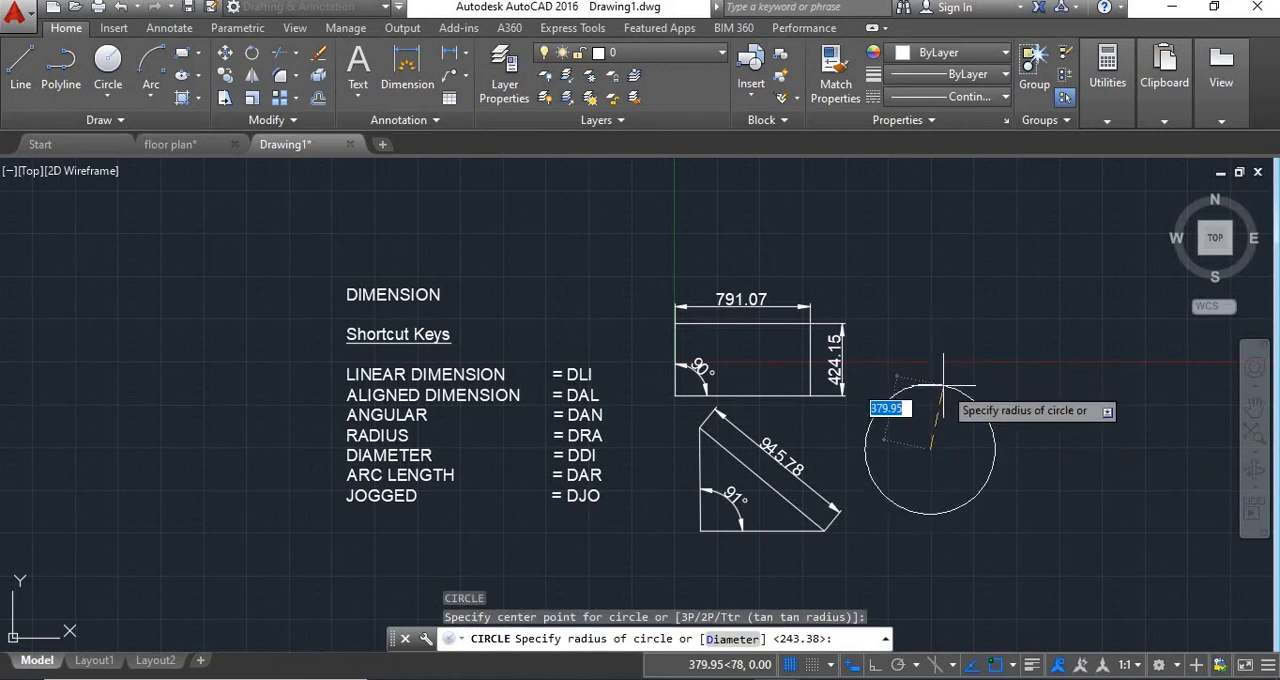
left_click(944, 389)
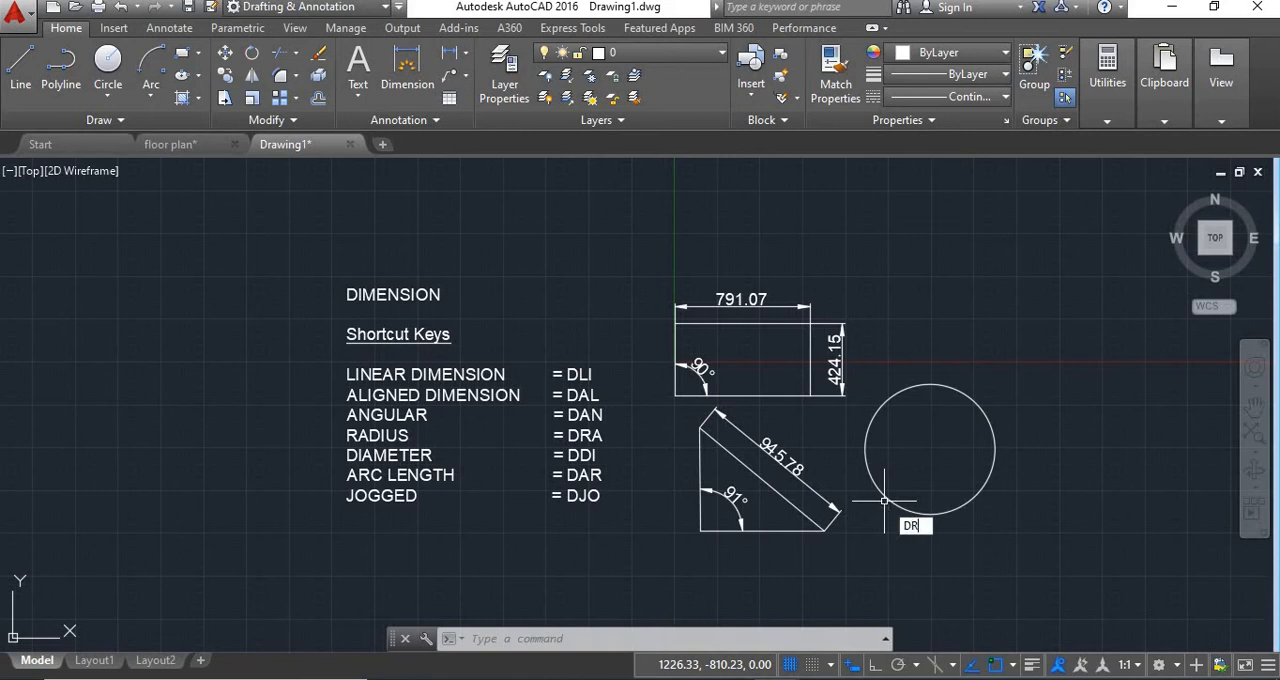
Add a radius dimension to the circle, with its text outside the upper-right edge.
key("Return")
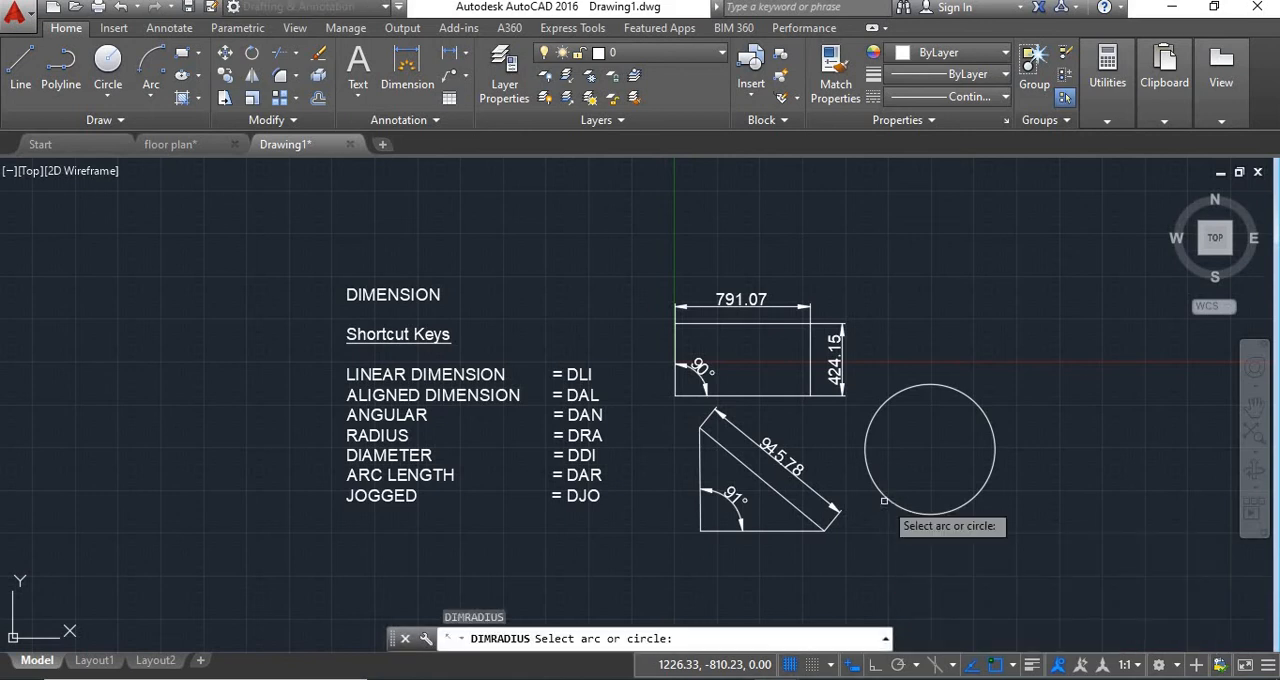
left_click(960, 392)
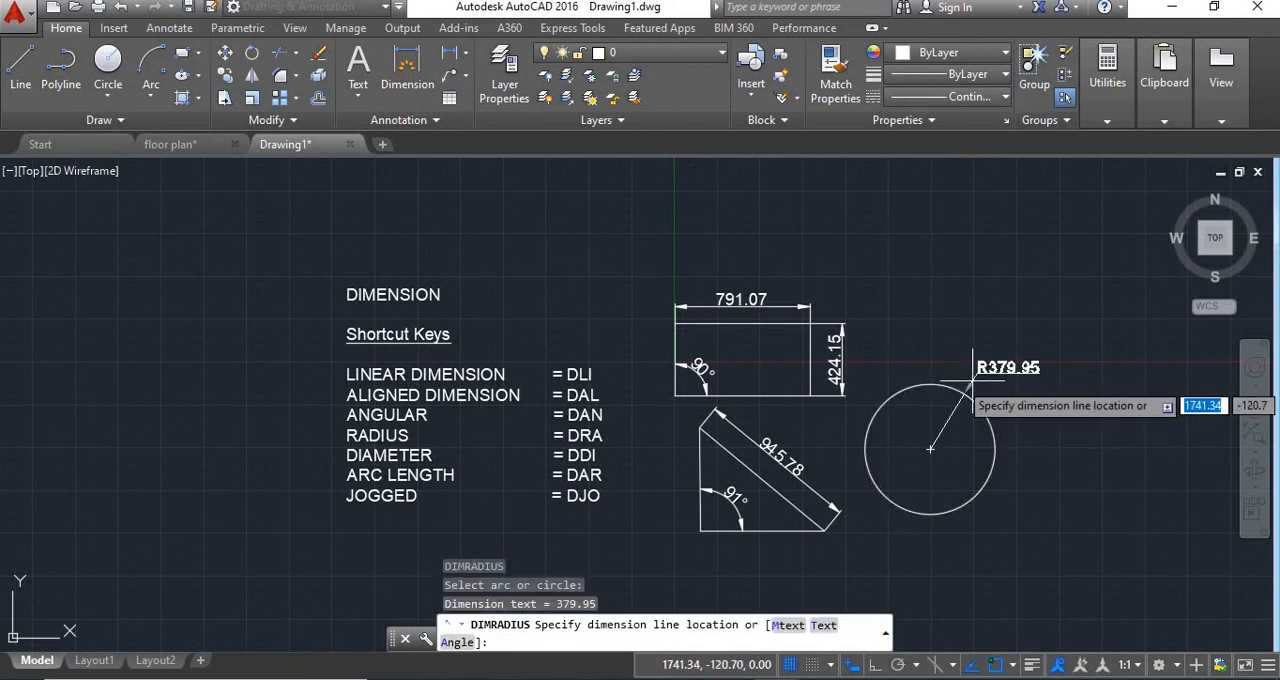
left_click(990, 357)
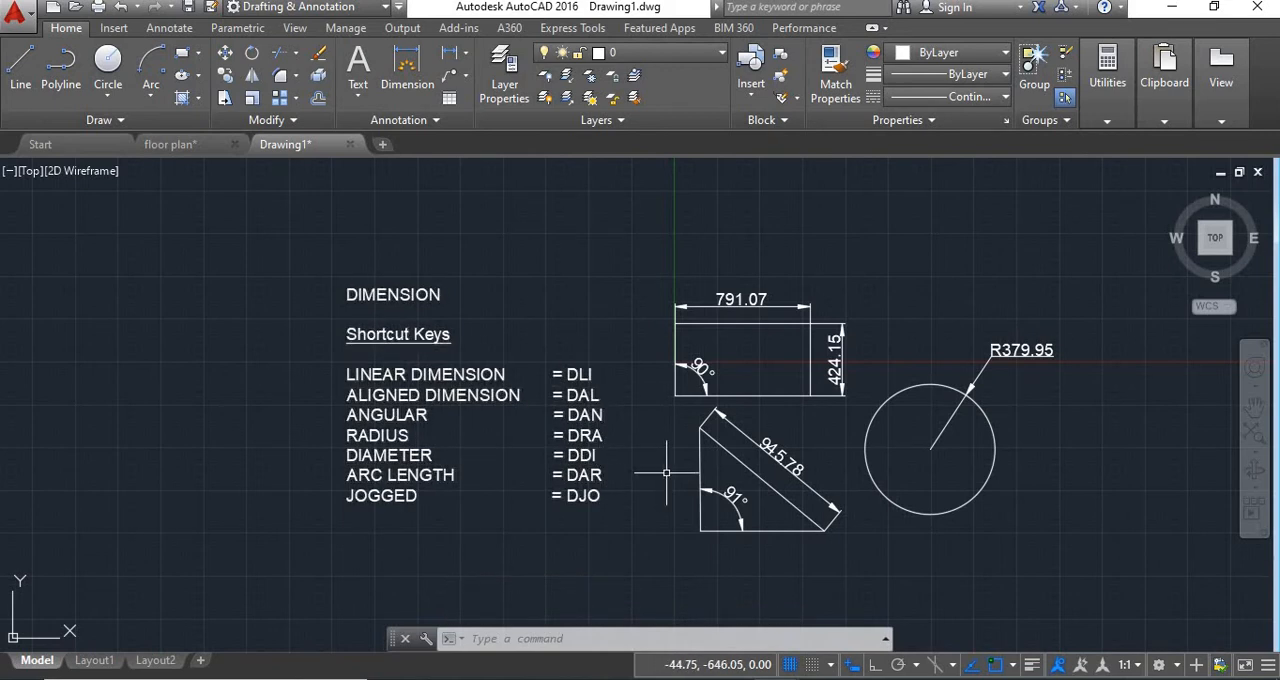
Add a horizontal diameter dimension to the circle, with its text outside the right edge.
type("I")
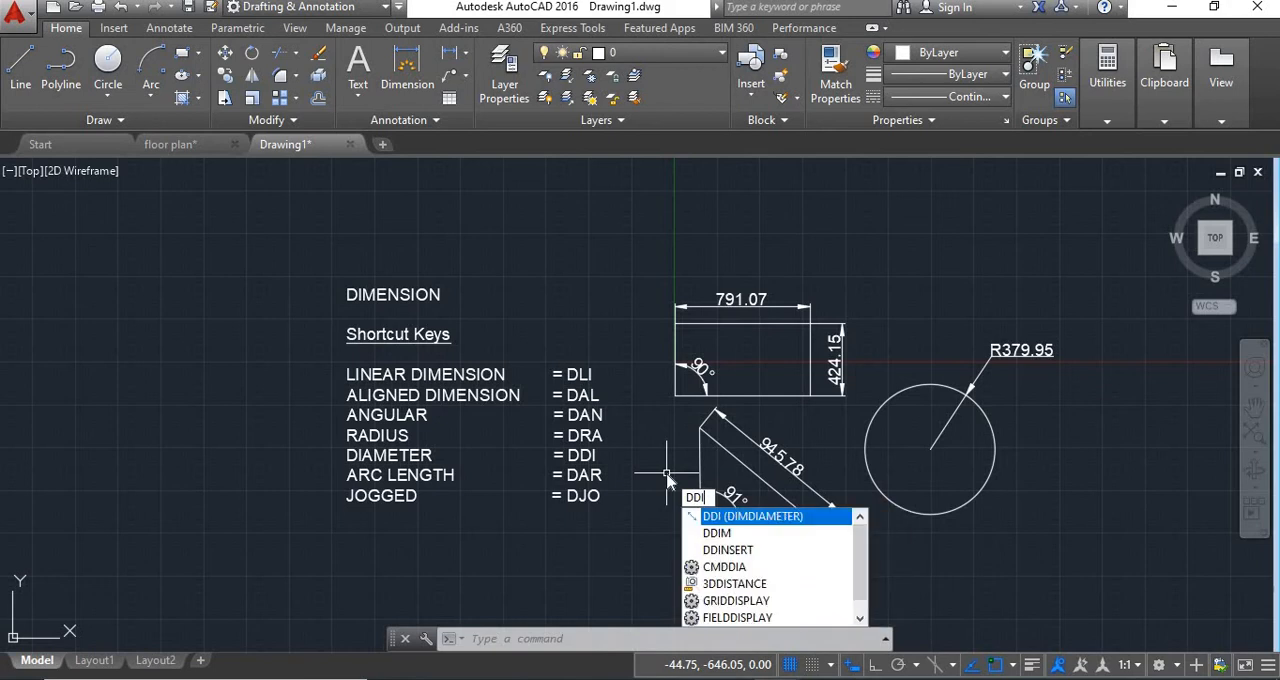
key("Return")
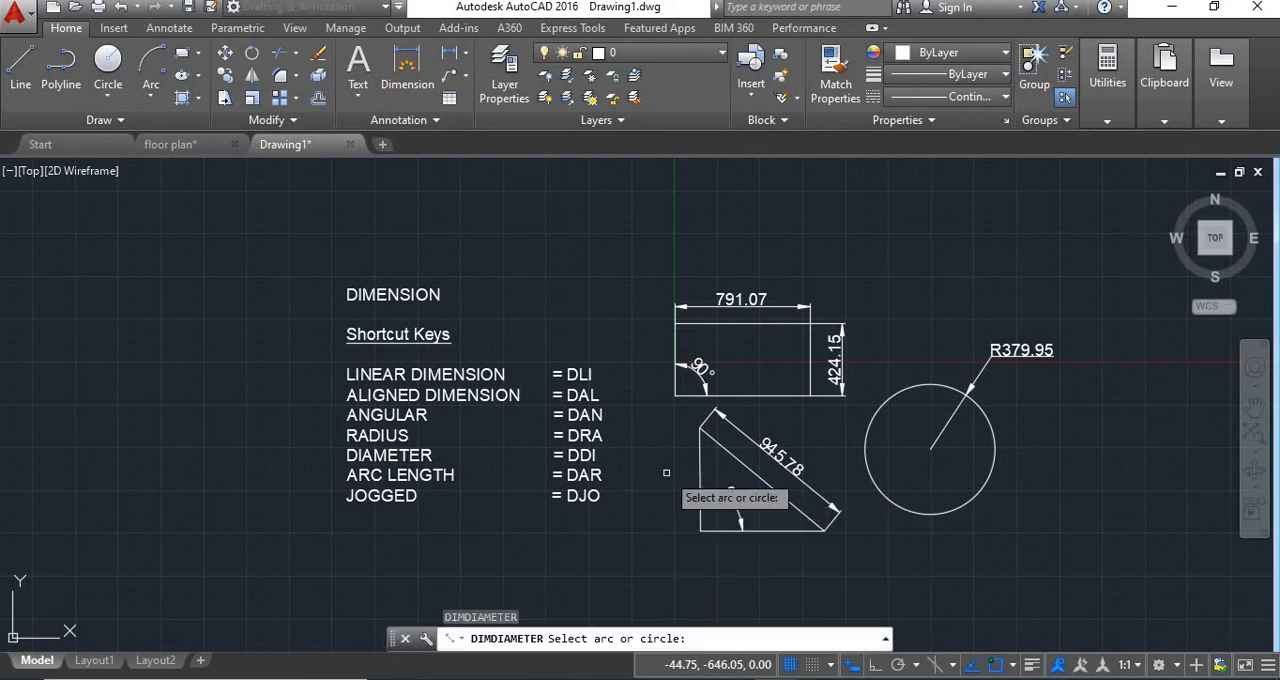
left_click(991, 457)
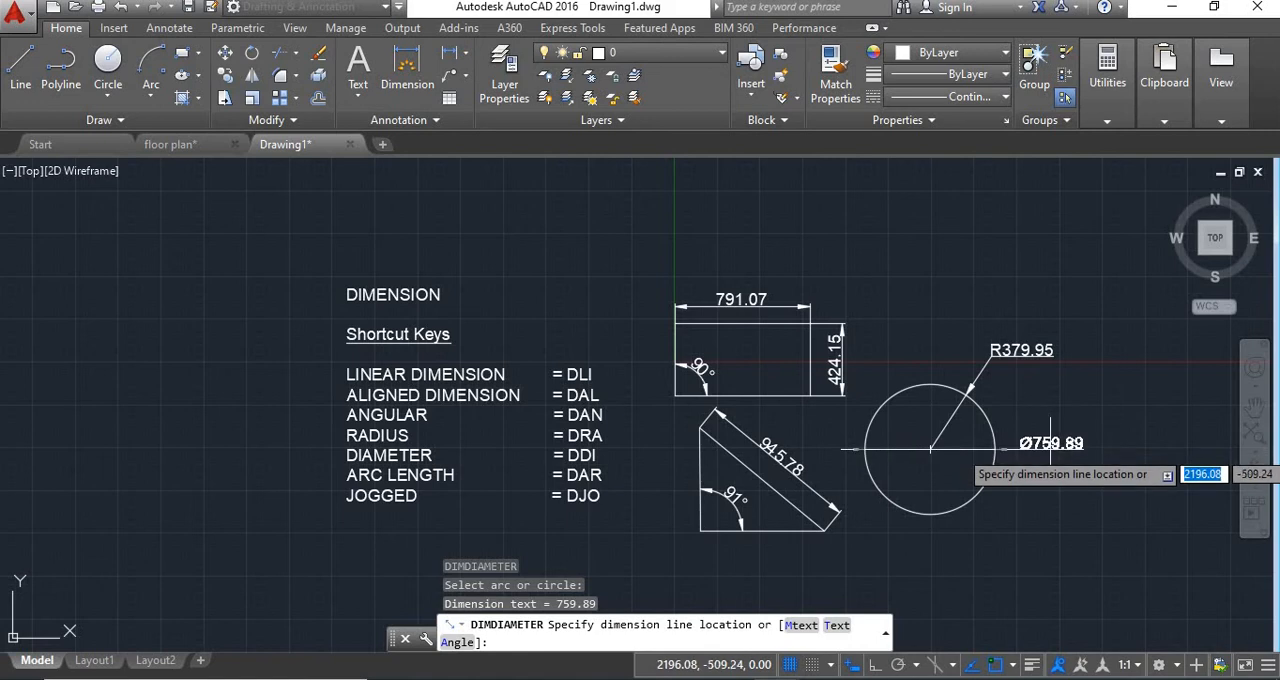
left_click(1050, 445)
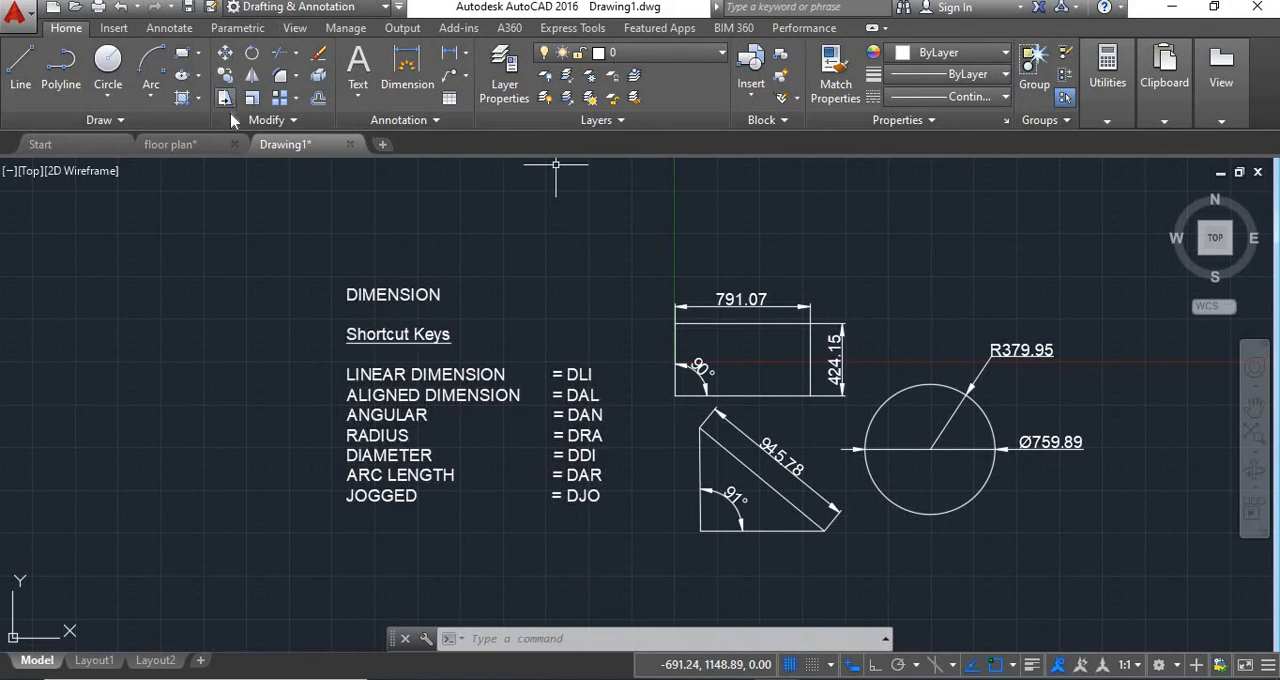
Draw an arc by start, center and end points beside the shortcut list, bulging away from it, radius about 528 and length about 1188 units.
left_click(151, 62)
middle_click_drag(220, 299, 386, 307)
scroll(402, 333, "up", 2)
left_click(427, 299)
type("c")
key("Return")
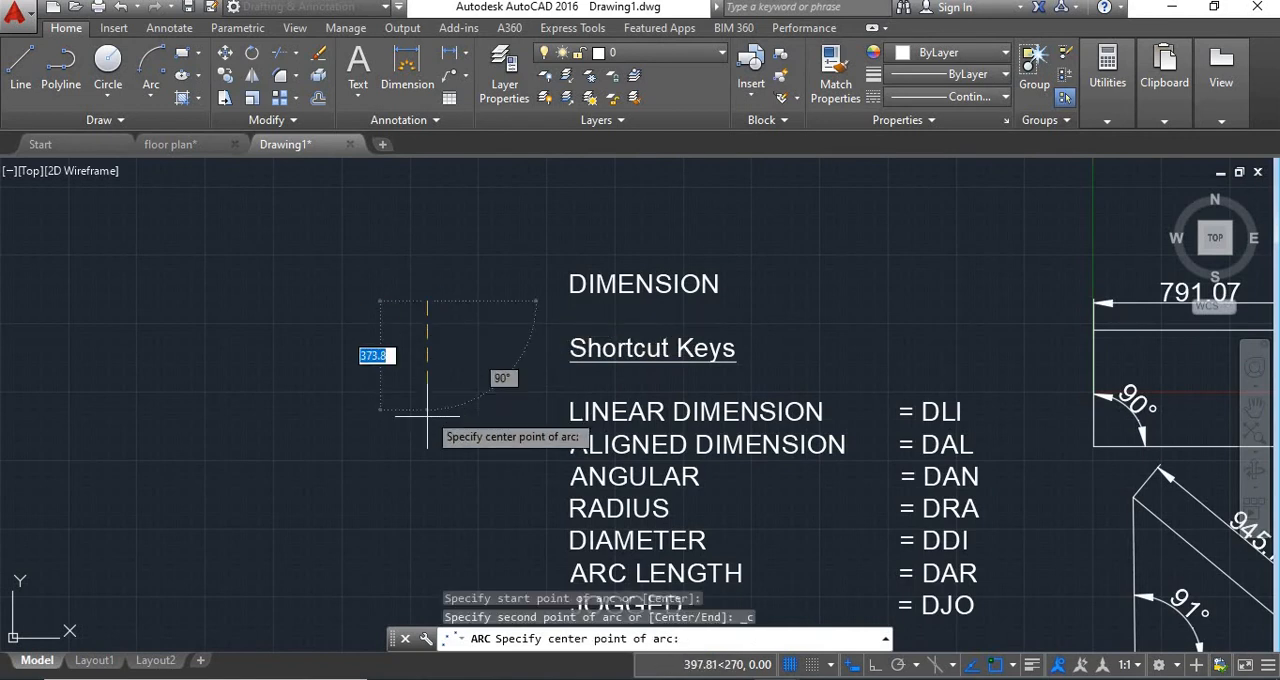
left_click(432, 445)
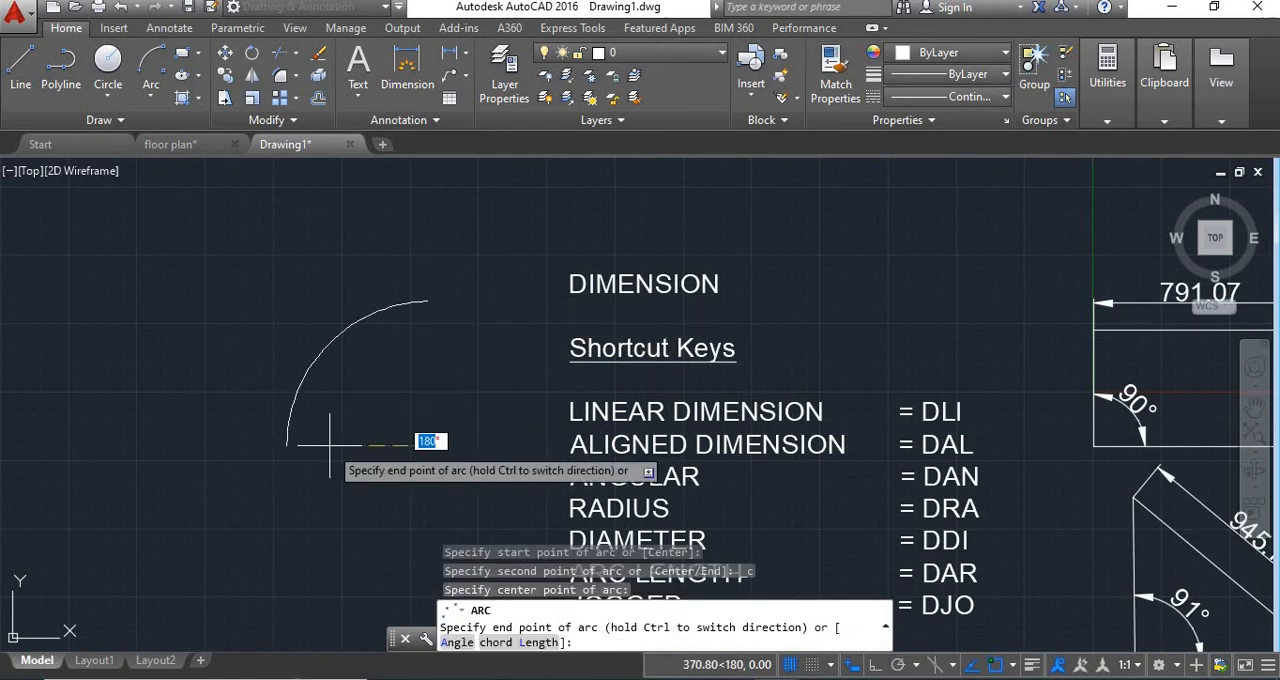
left_click(336, 537)
Add an arc length dimension to the arc, placed along its outer side.
middle_click_drag(456, 450, 423, 374)
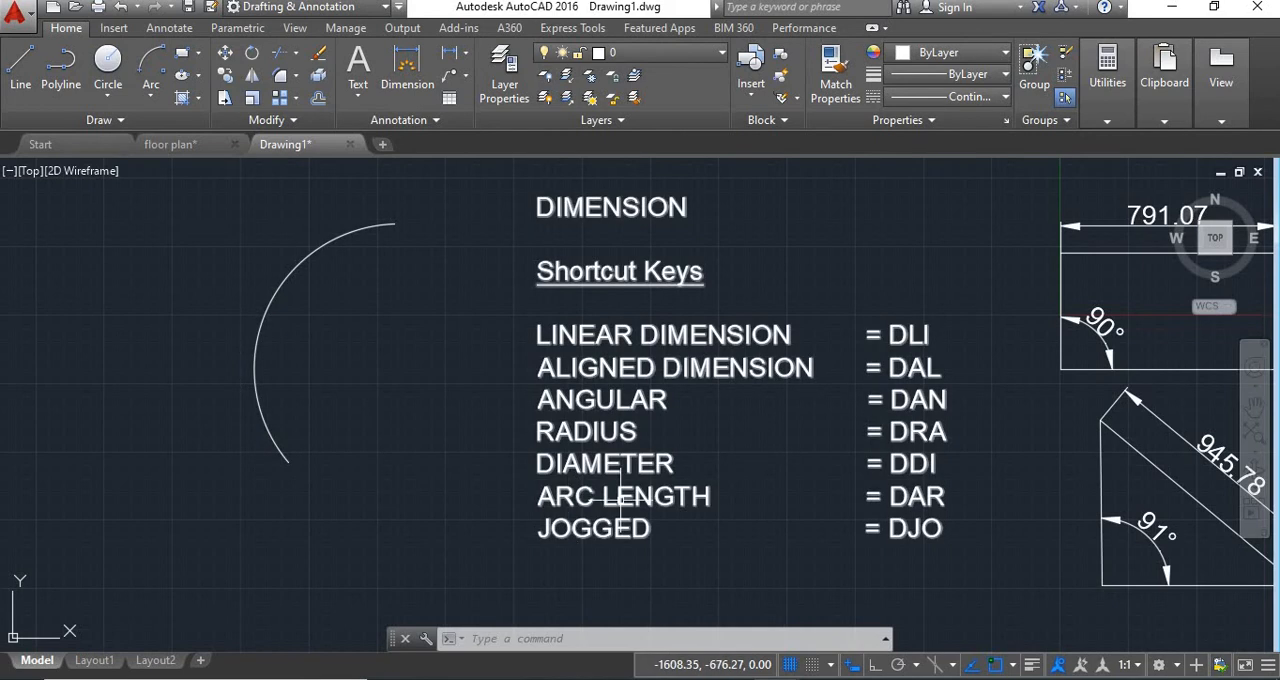
mouse_move(621, 496)
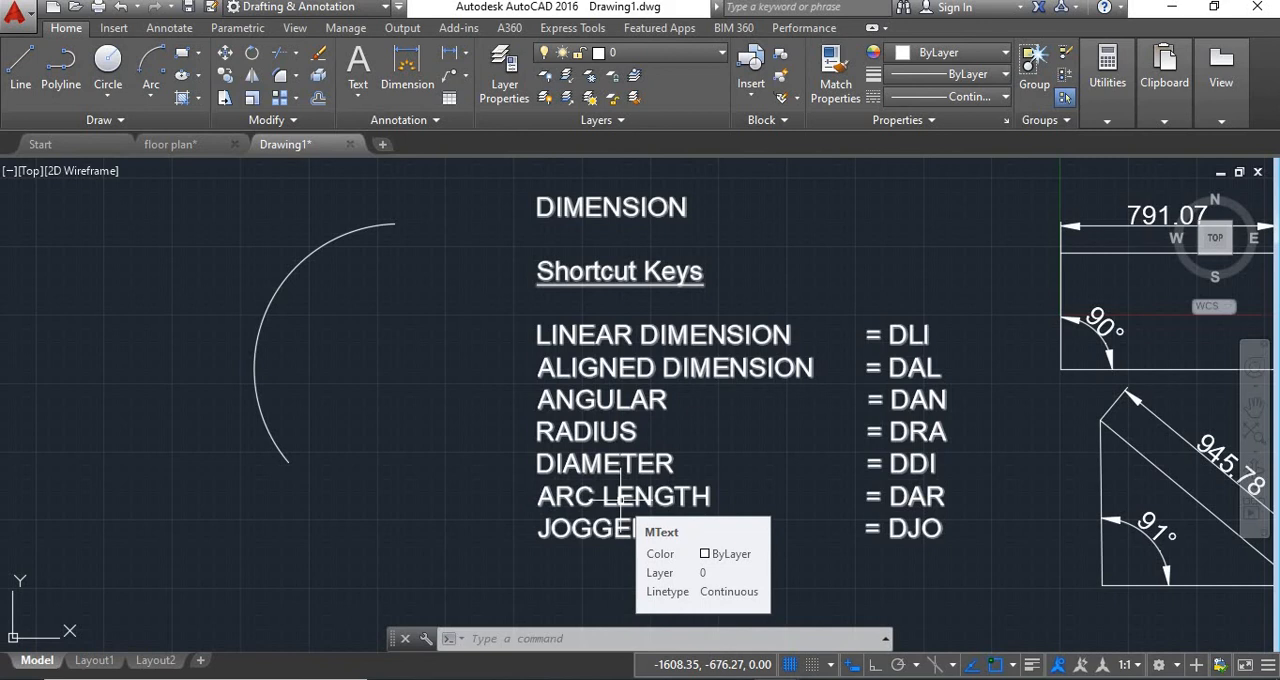
type("DAR")
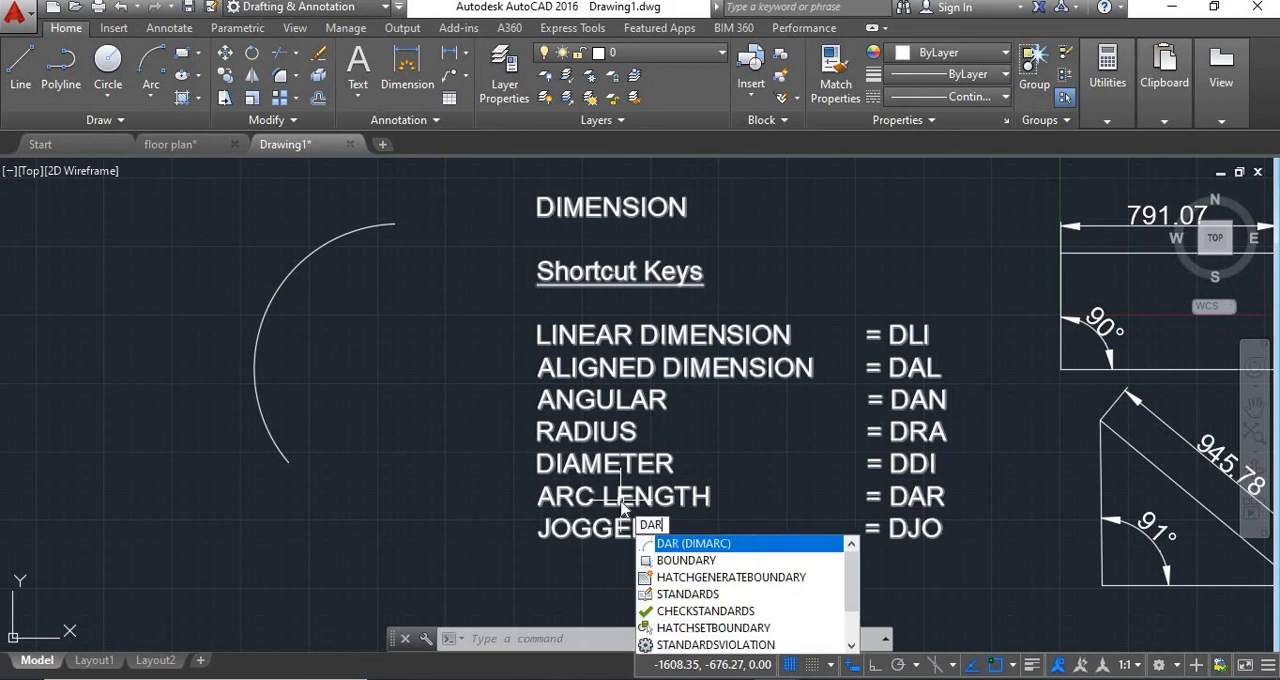
key("Return")
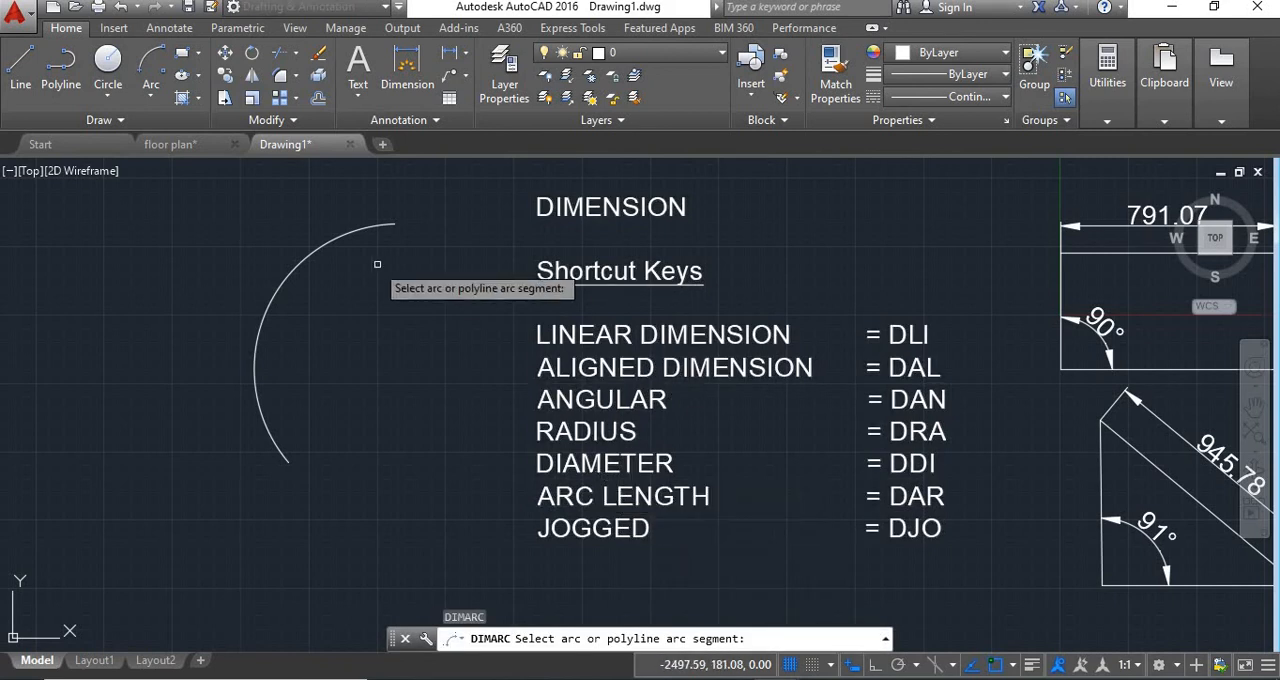
left_click(265, 312)
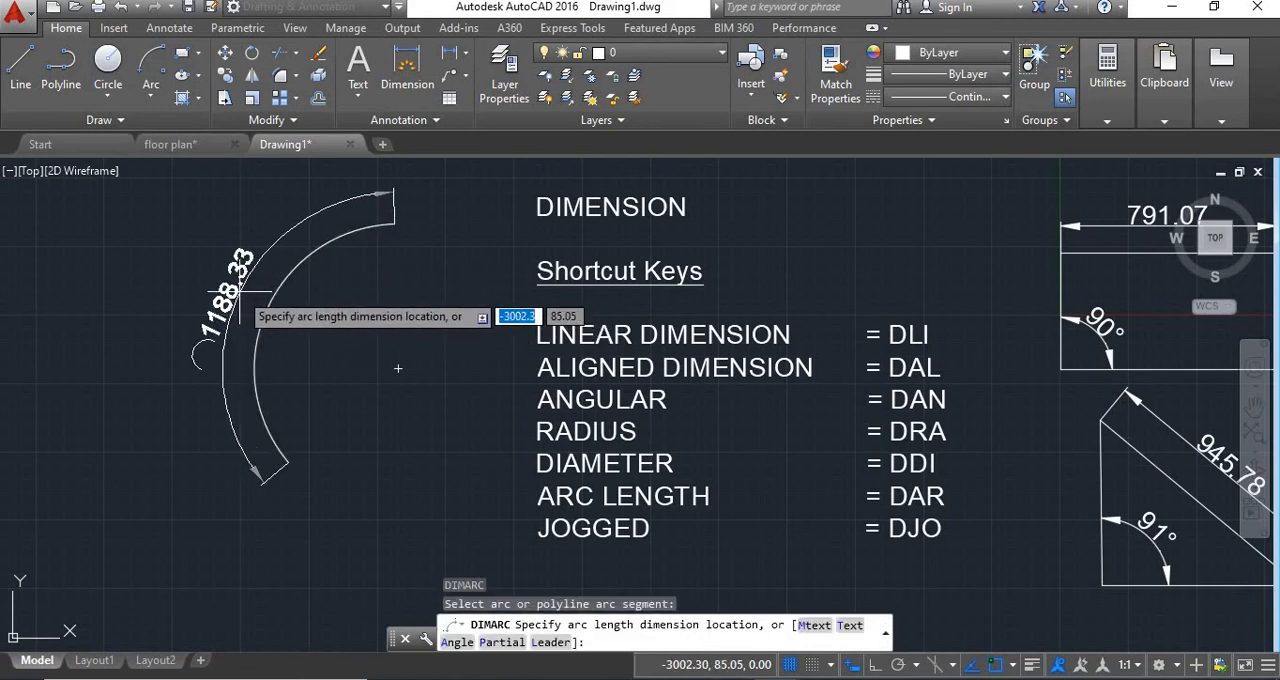
left_click(240, 297)
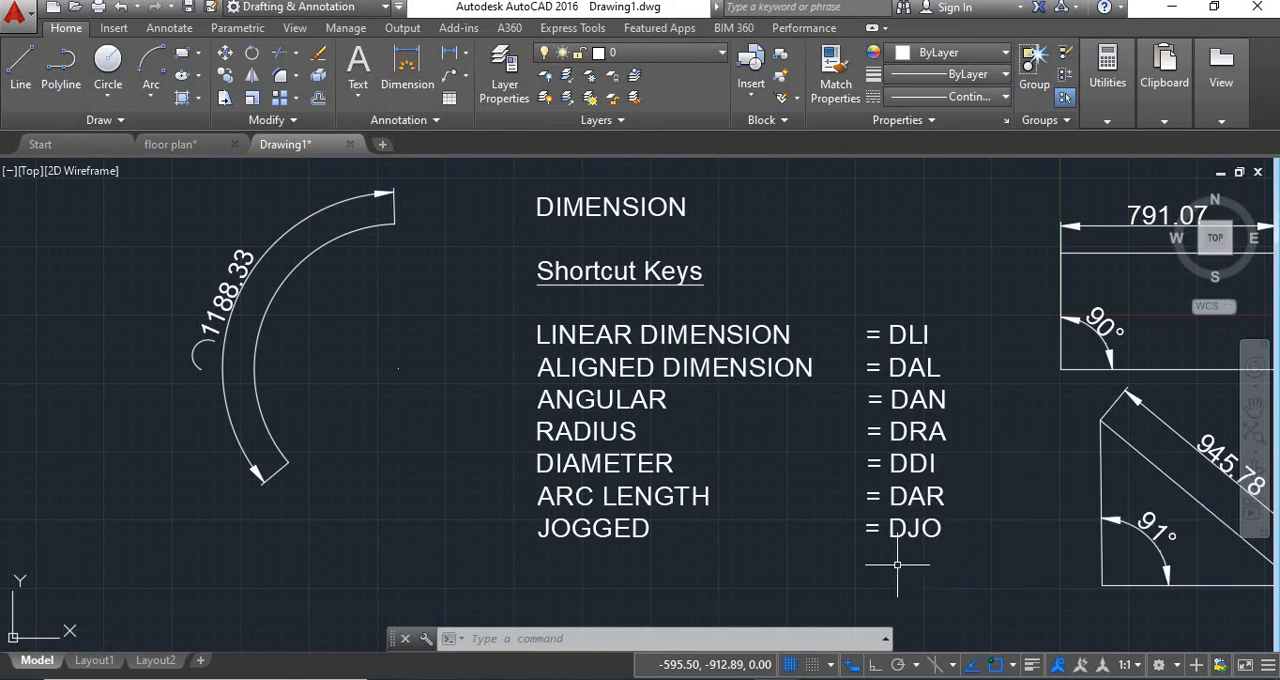
Add a radius dimension to the arc, with its text on the inner side.
key("Return")
left_click(270, 299)
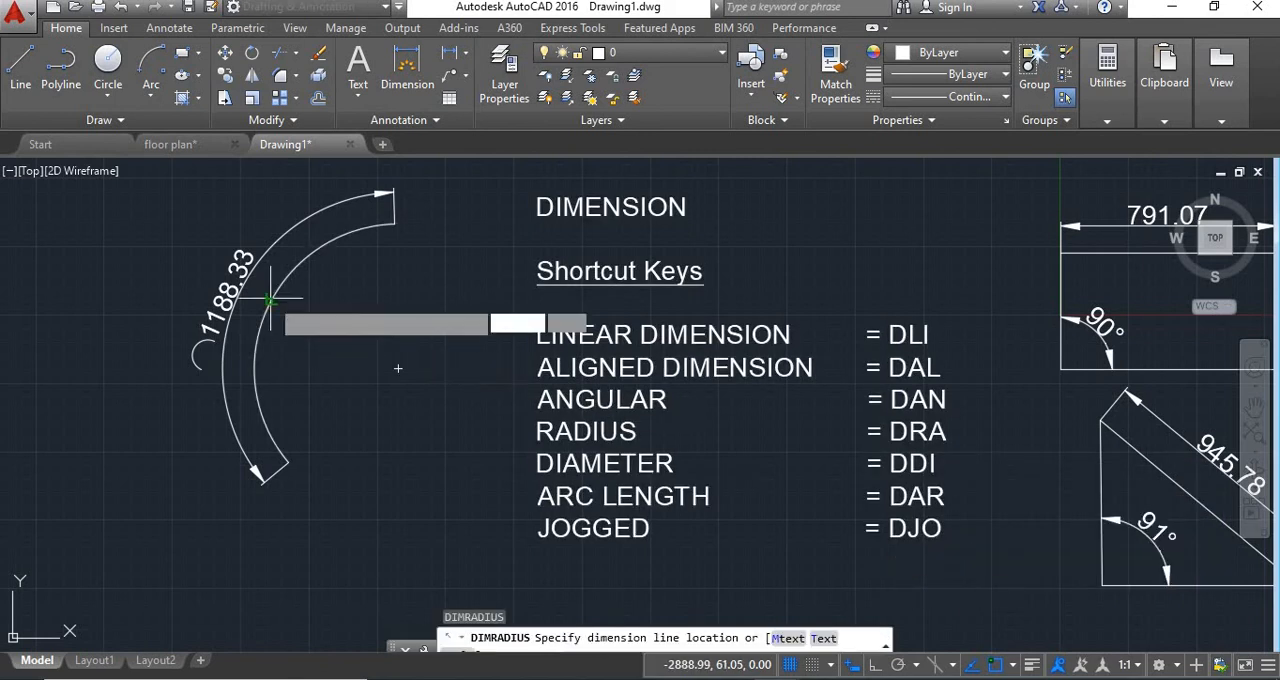
left_click(333, 345)
key("ctrl+z")
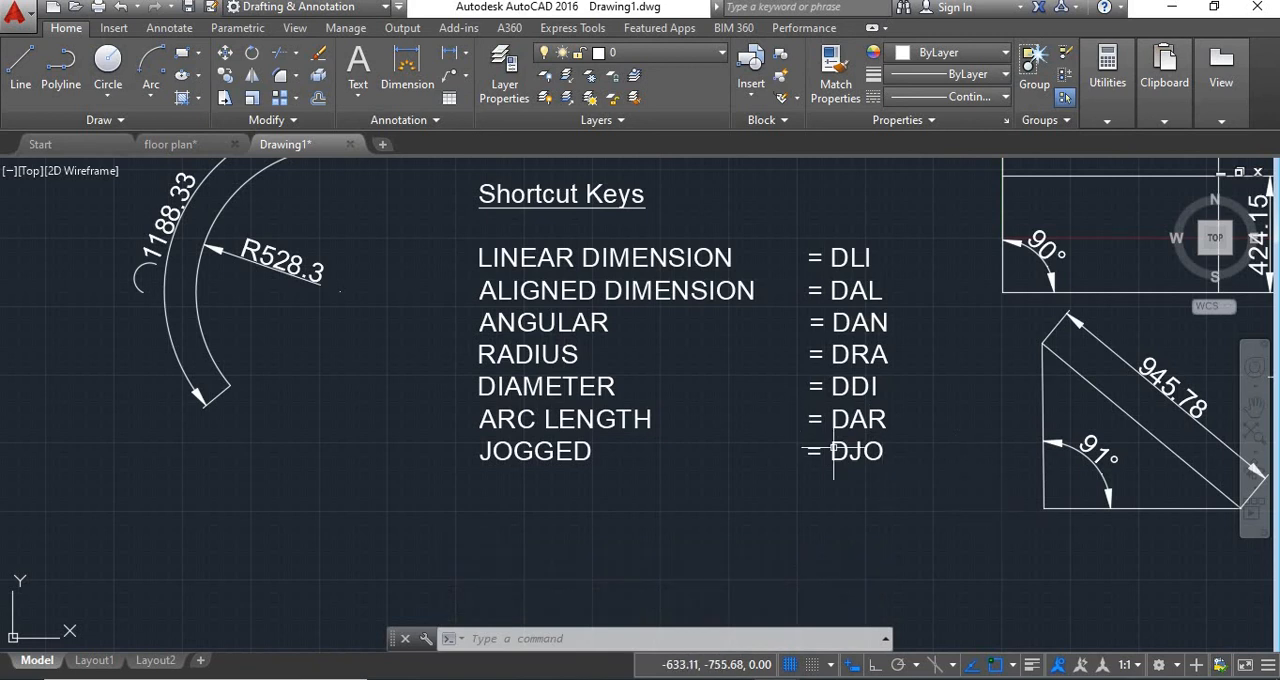
Add a jogged radius dimension at the circle's lower-left edge, with the center override, text and jog placed outside the circle.
middle_click_drag(1223, 560, 697, 553)
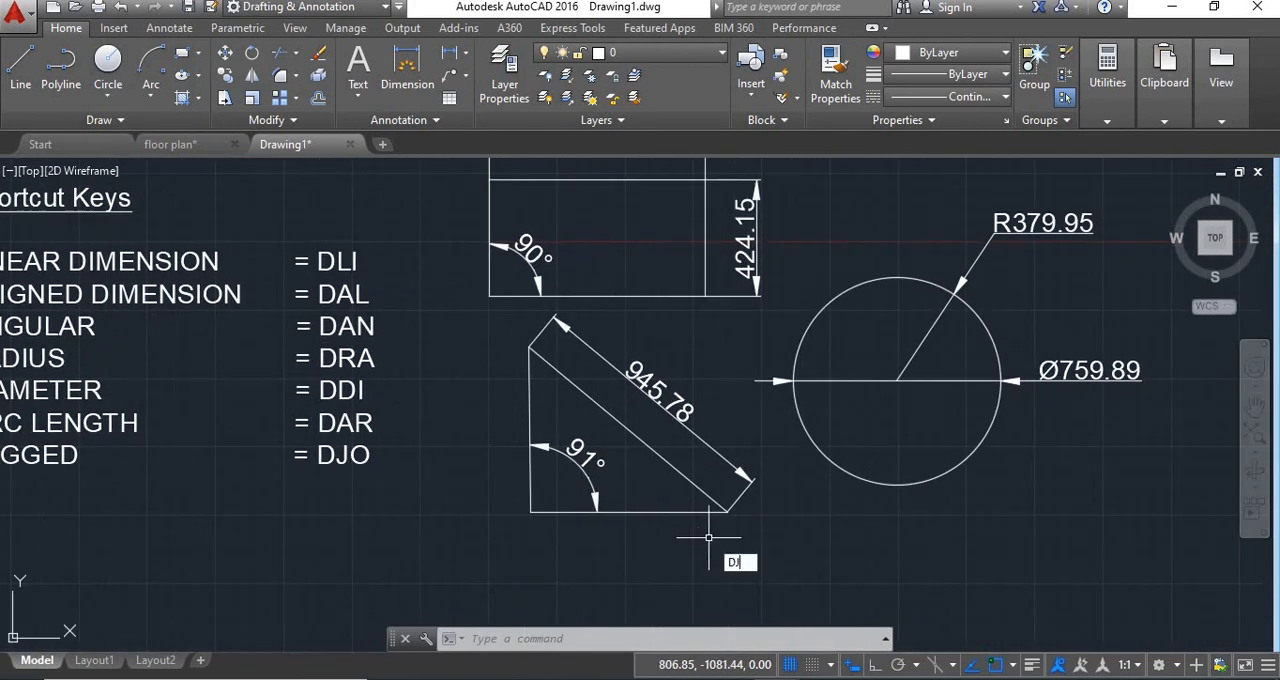
type("JO")
key("Return")
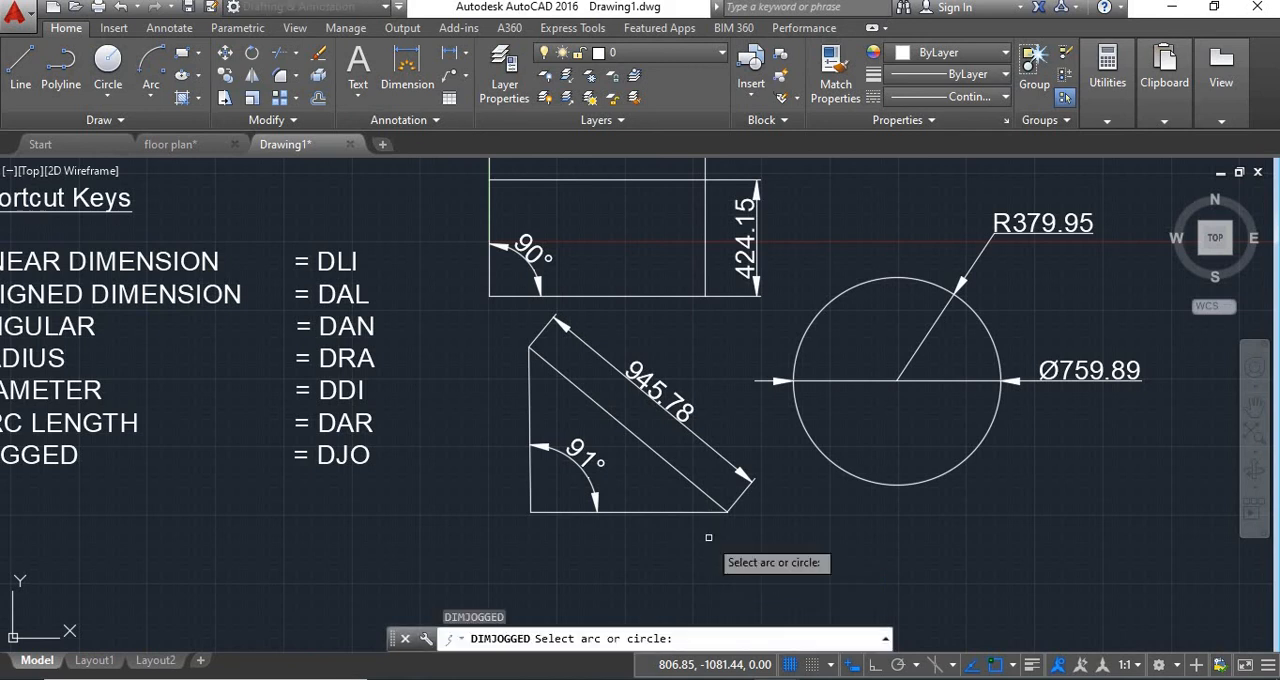
left_click(845, 471)
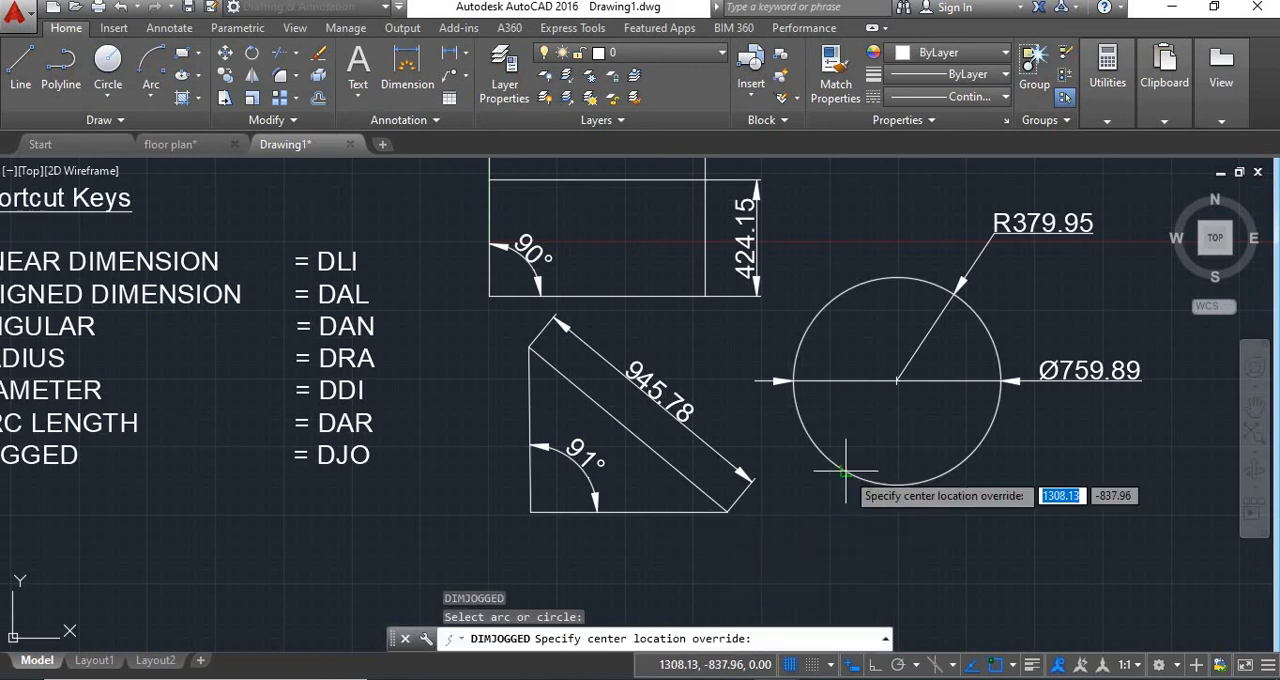
left_click(813, 521)
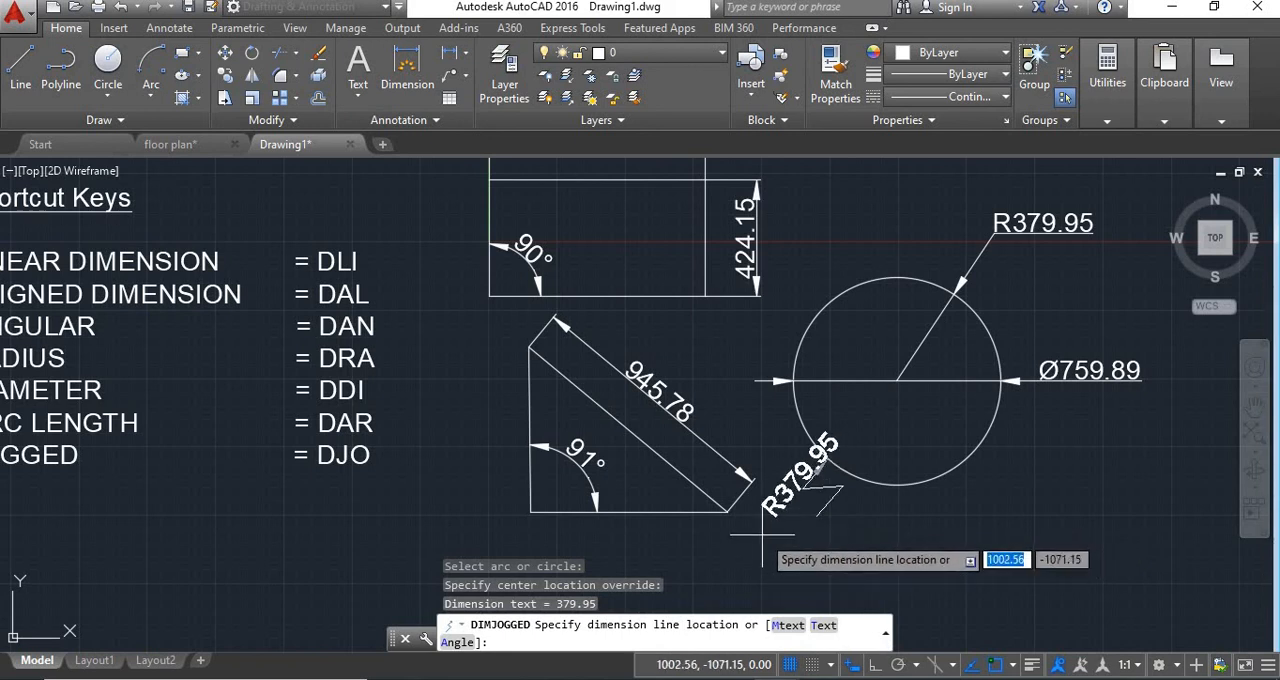
left_click(767, 540)
left_click(828, 522)
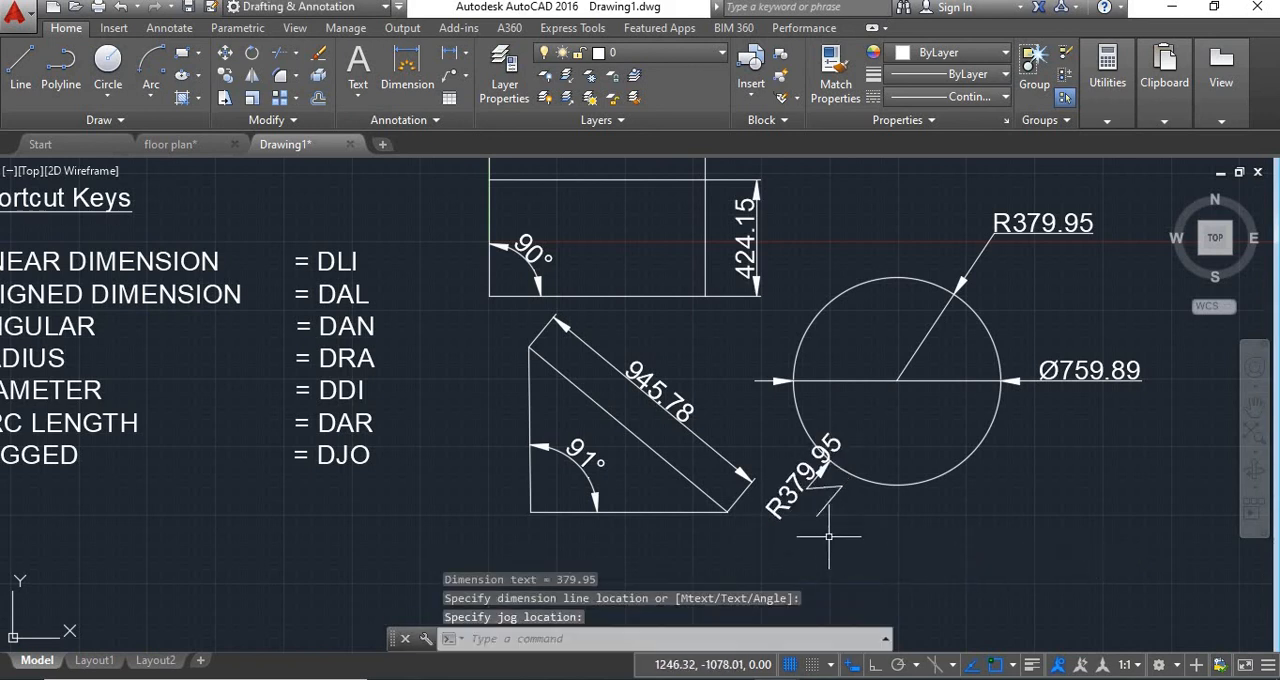
mouse_move(576, 426)
middle_mouse_down()
mouse_move(828, 466)
mouse_move(779, 466)
middle_mouse_up()
scroll(835, 467, "down", 3)
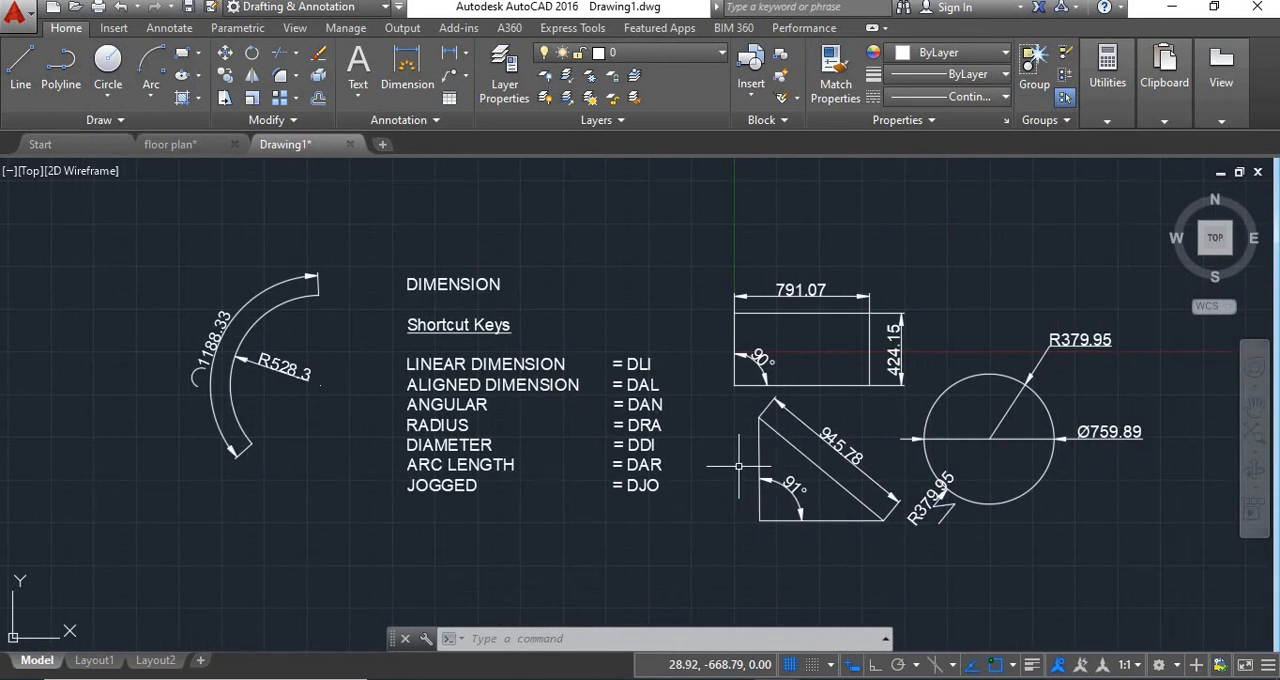